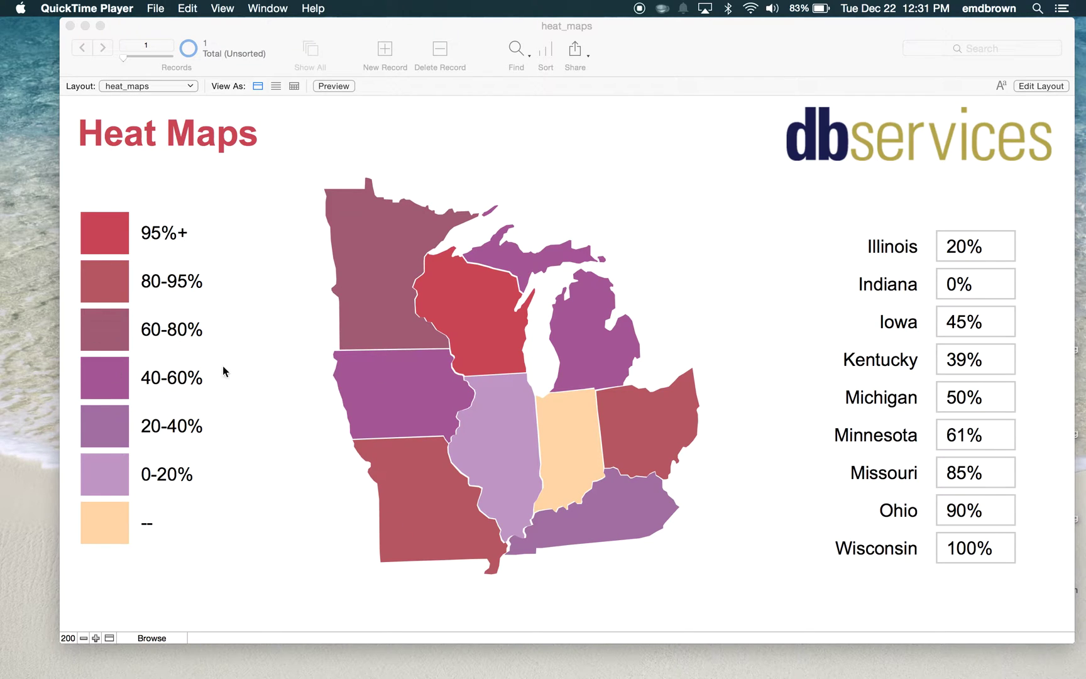
Try new percentage values for Indiana, committing it at 70% for now
click(991, 292)
key(BackSpace)
key(BackSpace)
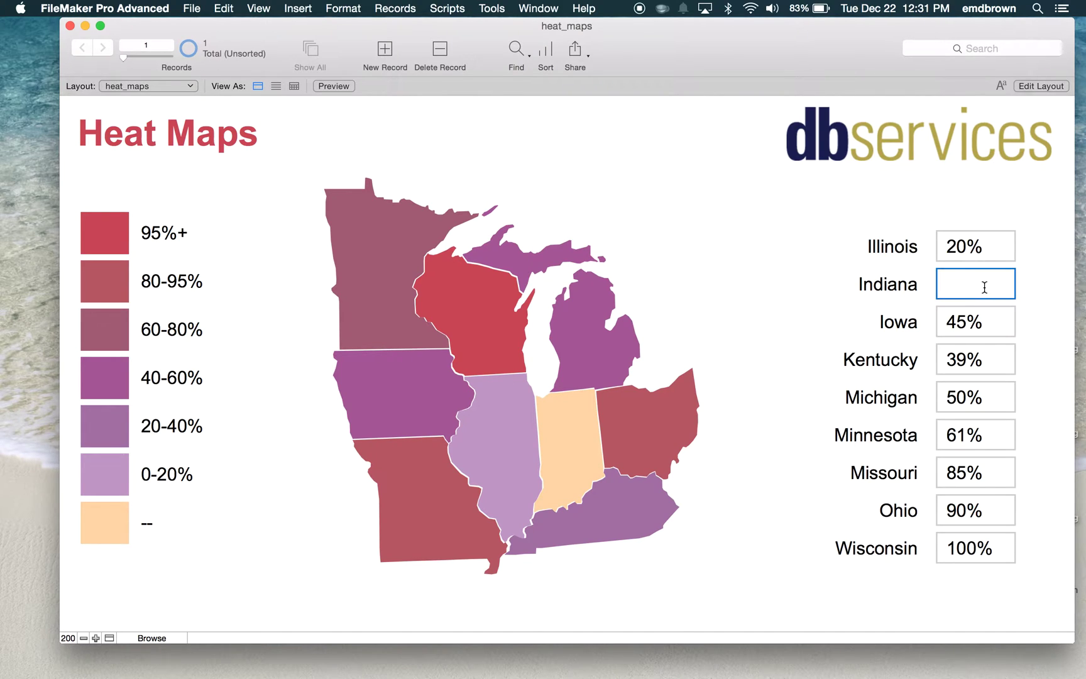
text(3)
key(BackSpace)
text(.3)
click(778, 390)
click(978, 282)
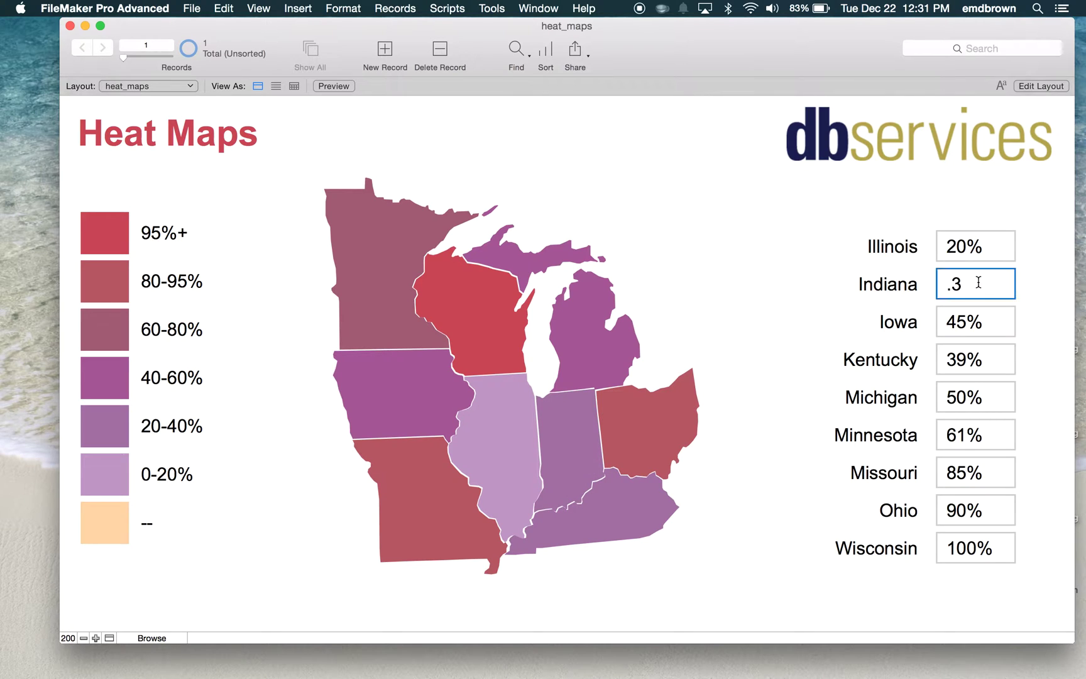
key(BackSpace)
key(BackSpace)
text(.7)
click(1027, 299)
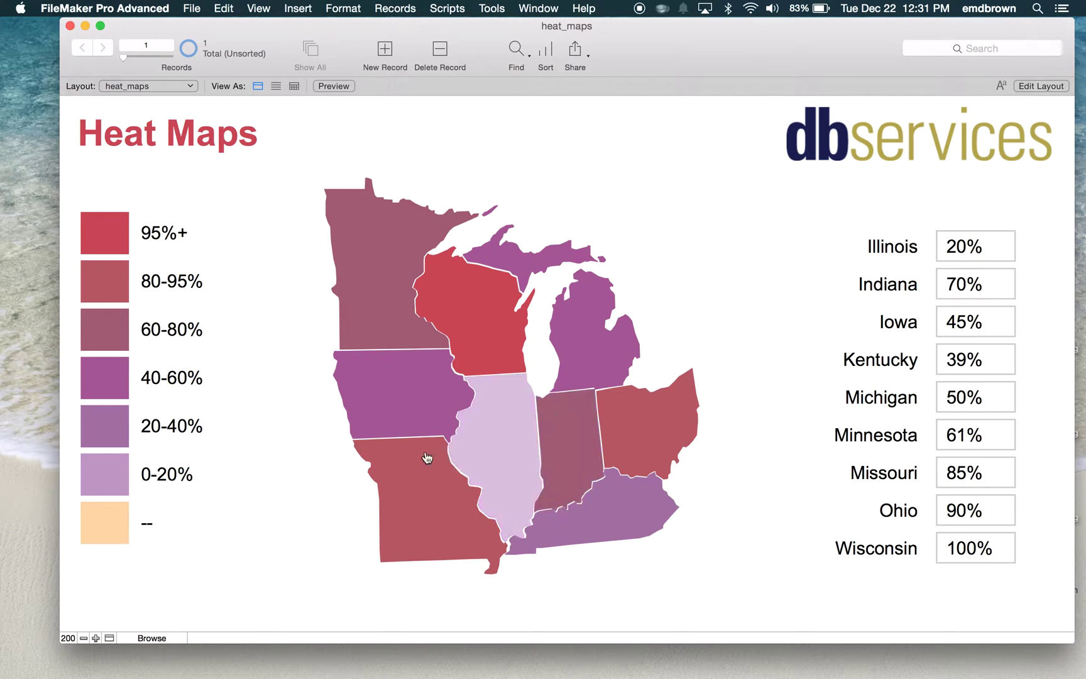
Change Indiana's value to 100%, then enter 80% for Kentucky
click(981, 282)
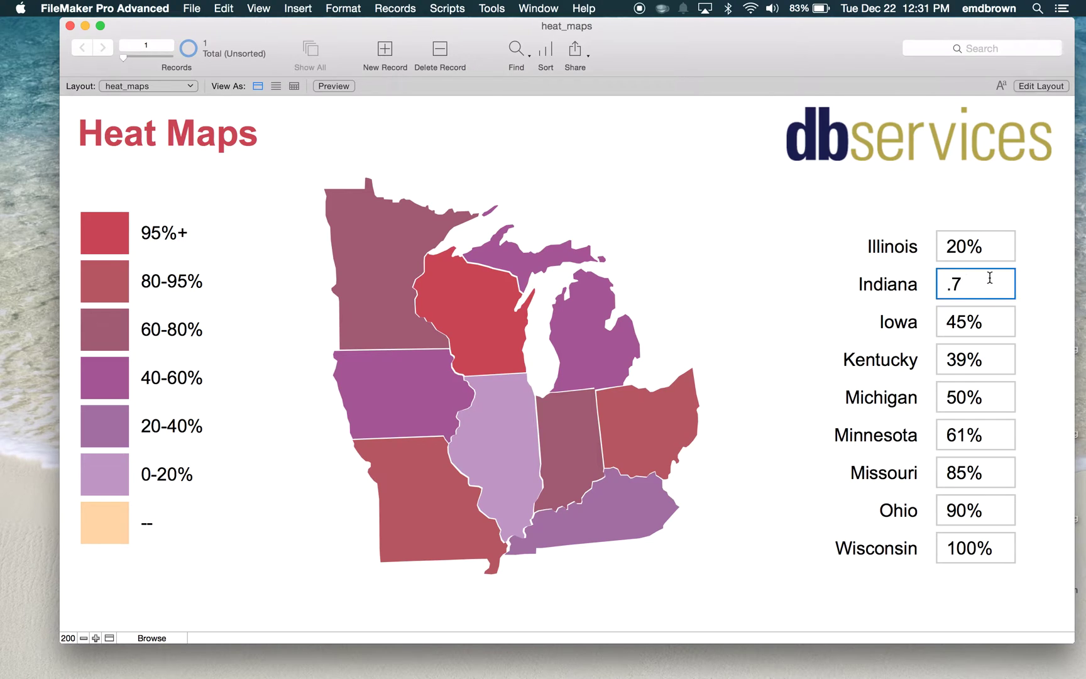
key(BackSpace)
key(BackSpace)
text(1)
click(1037, 306)
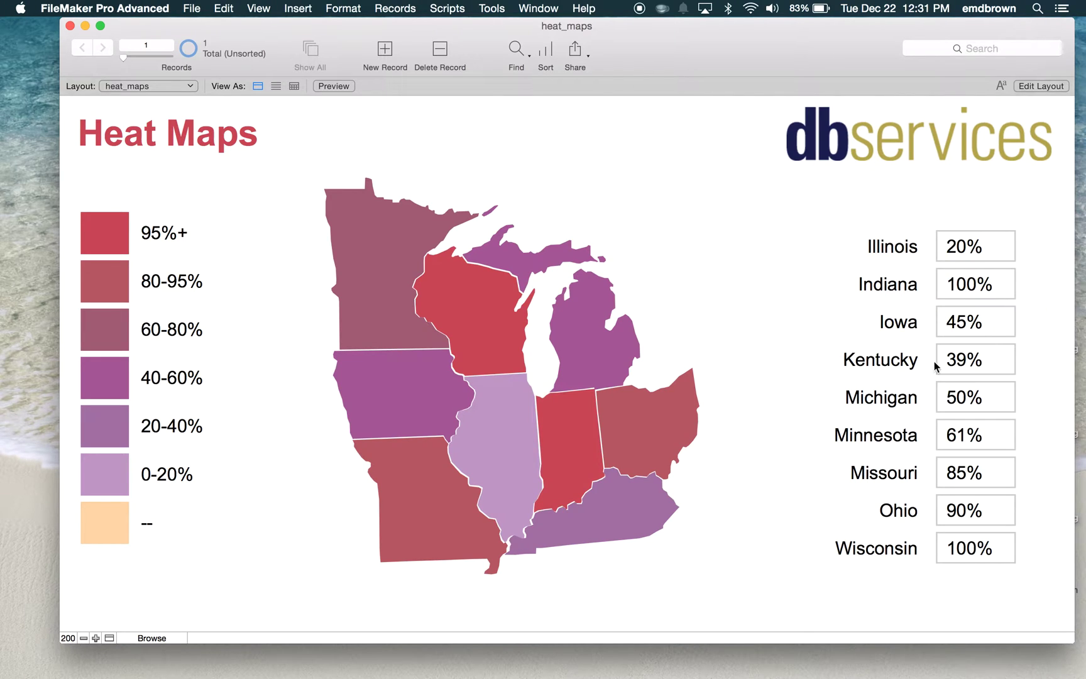
click(977, 363)
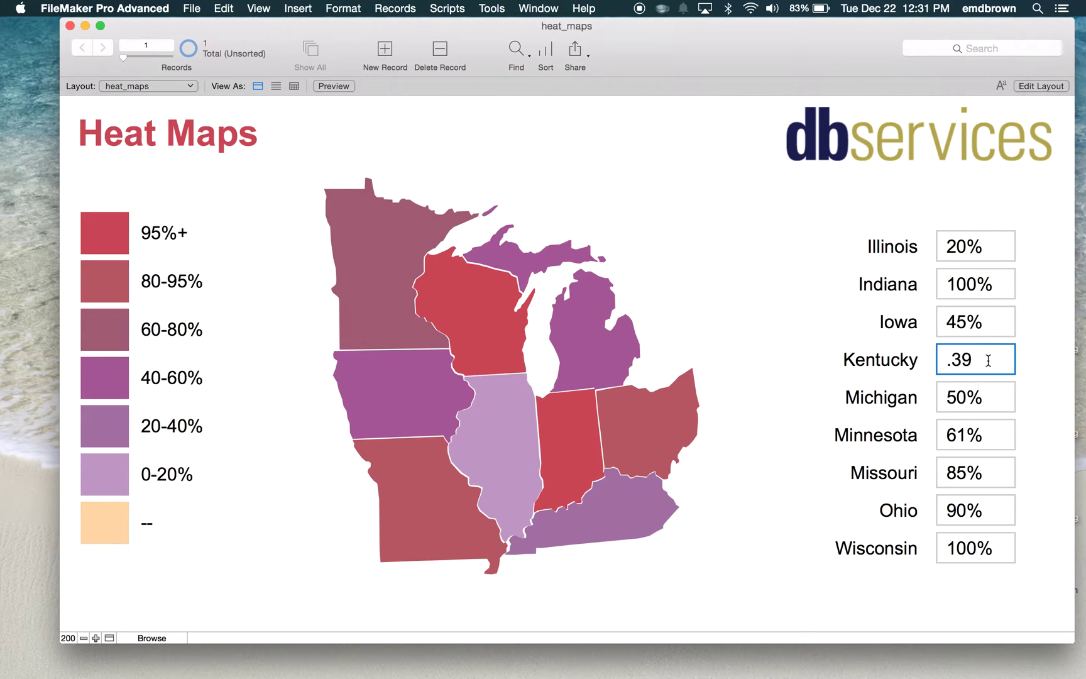
key(BackSpace)
key(BackSpace)
text(80)
click(1037, 371)
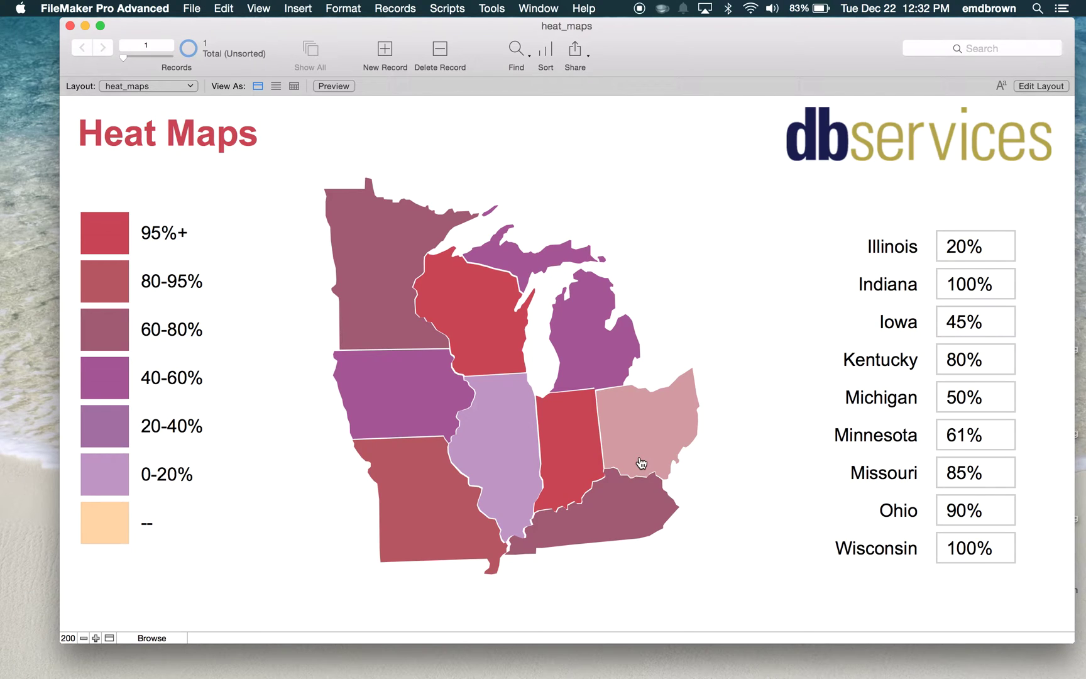
Enter Layout mode and open Button Setup for the Minnesota state button
click(1034, 86)
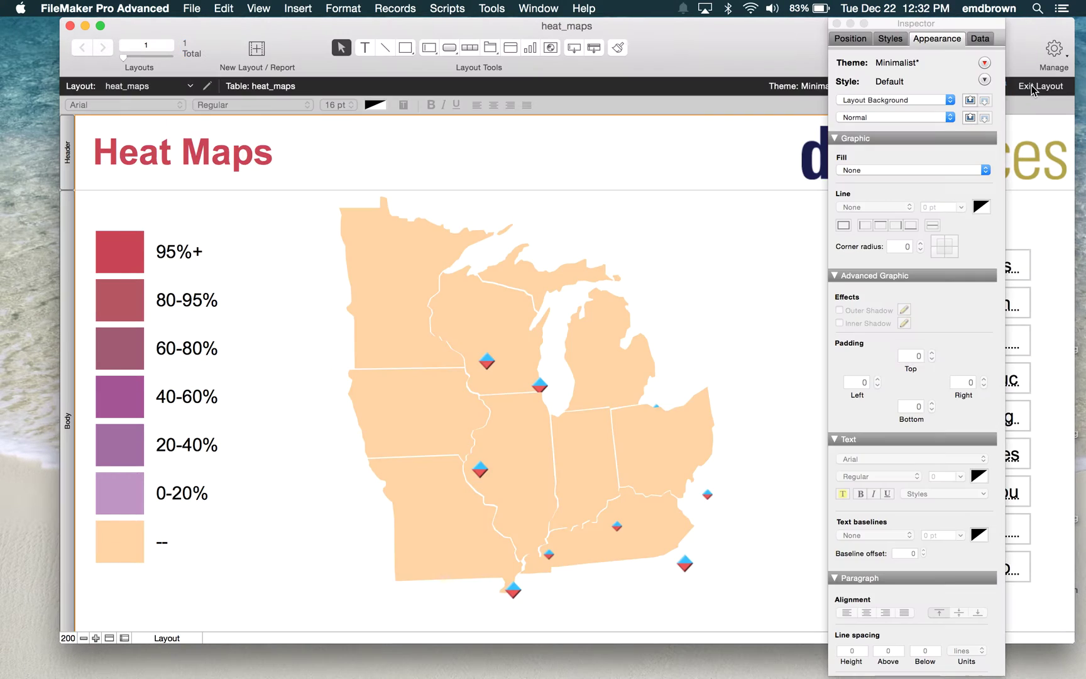
click(384, 267)
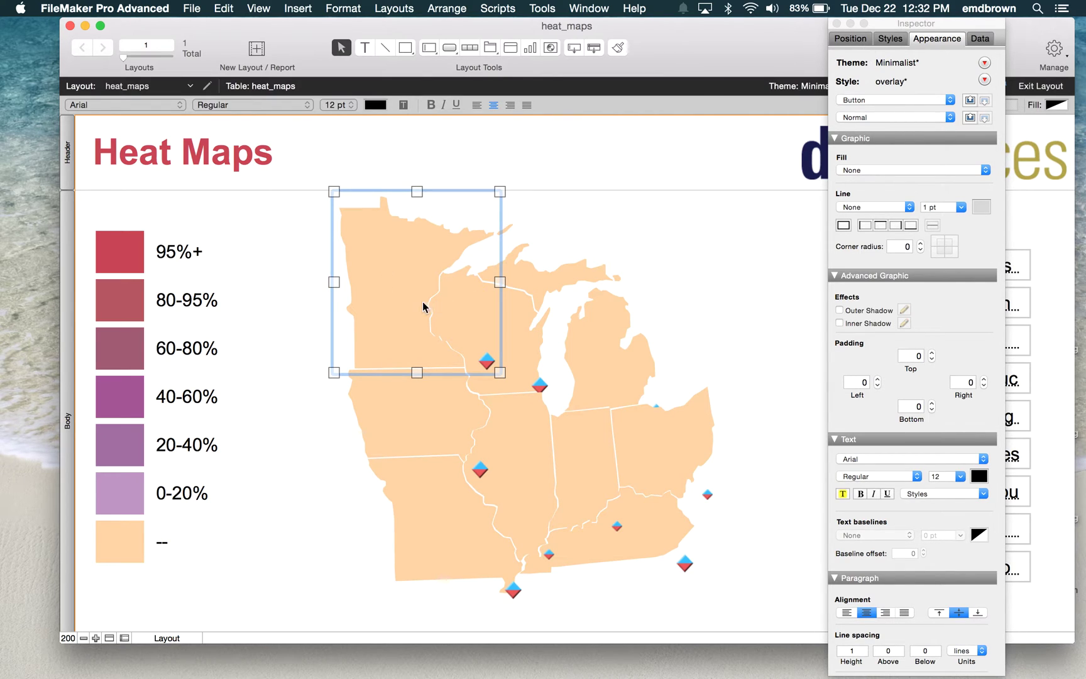
double_click(404, 266)
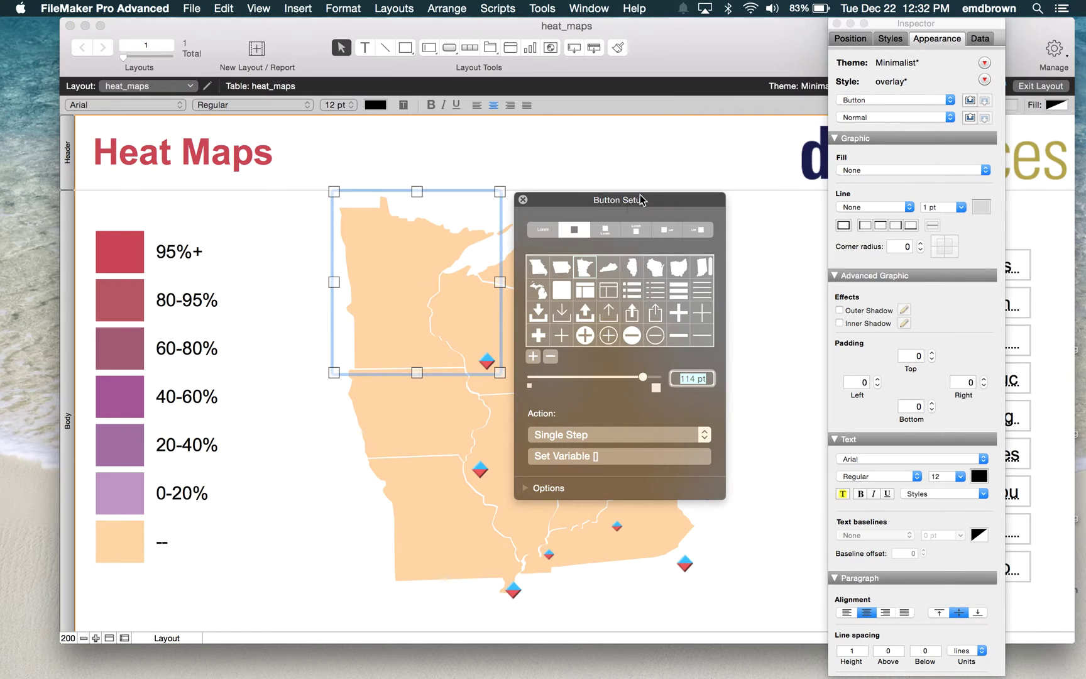
drag(641, 198, 746, 149)
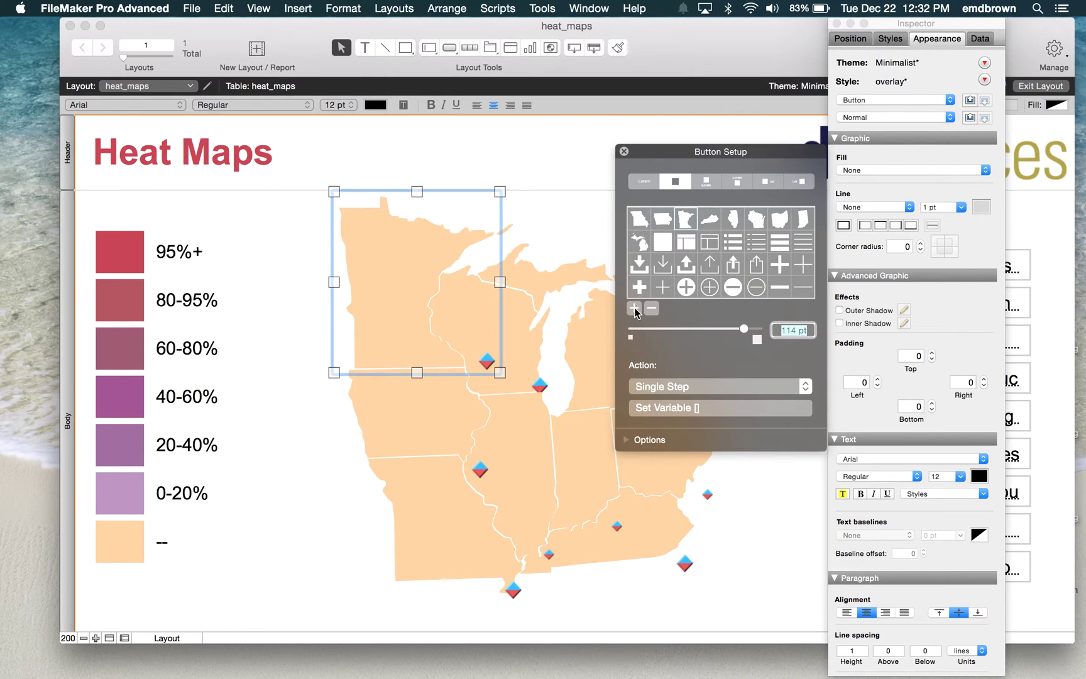
Browse the state-shape icon grid past the Wisconsin shape, then close Button Setup
click(644, 243)
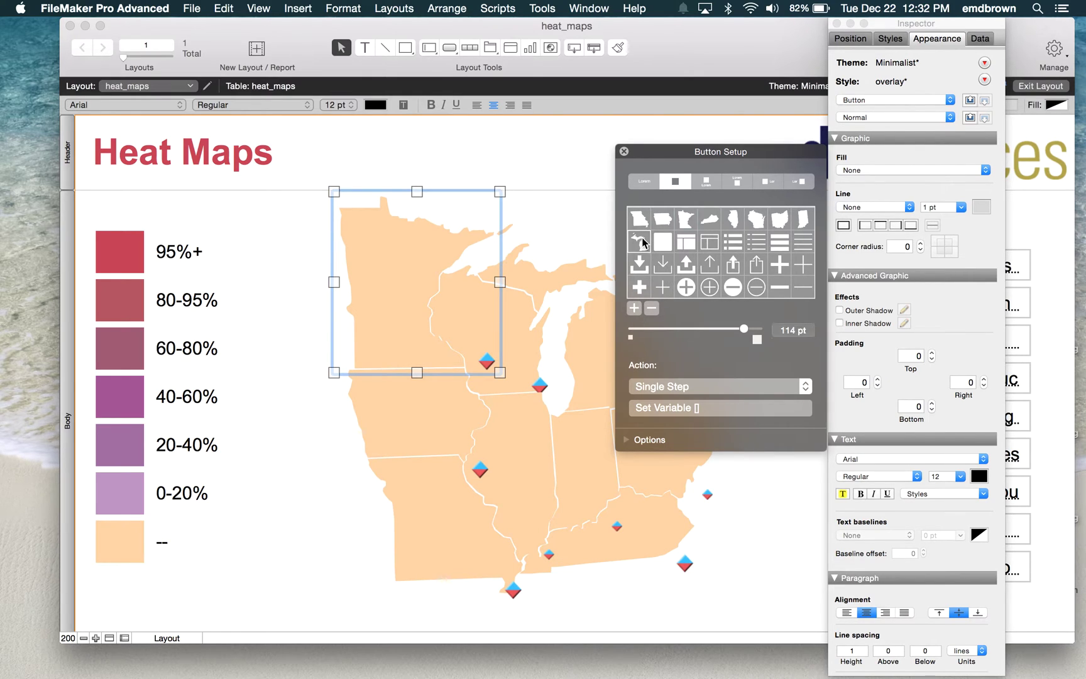
key(Up)
key(Right)
key(Right)
key(Right)
key(Right)
key(Right)
key(Right)
key(Left)
key(Left)
key(Left)
key(Left)
key(Left)
key(Left)
key(Down)
key(Up)
key(Right)
key(Right)
key(Right)
key(Right)
key(Right)
key(Right)
key(Left)
key(Left)
key(Left)
key(Left)
key(Left)
key(Left)
key(Down)
click(623, 151)
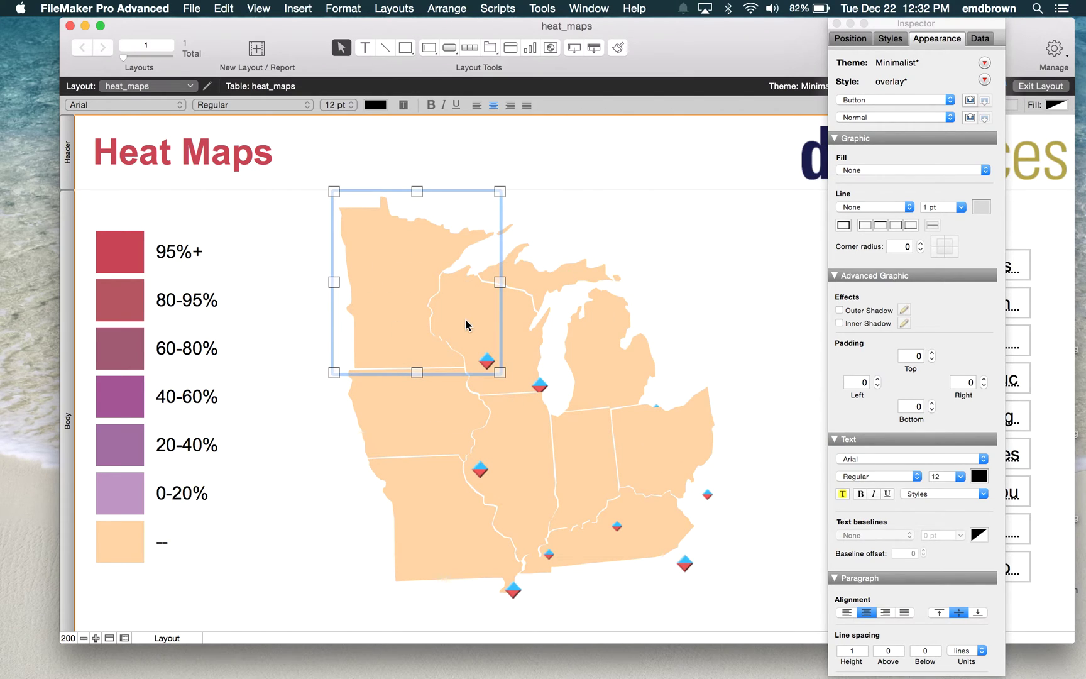
click(850, 38)
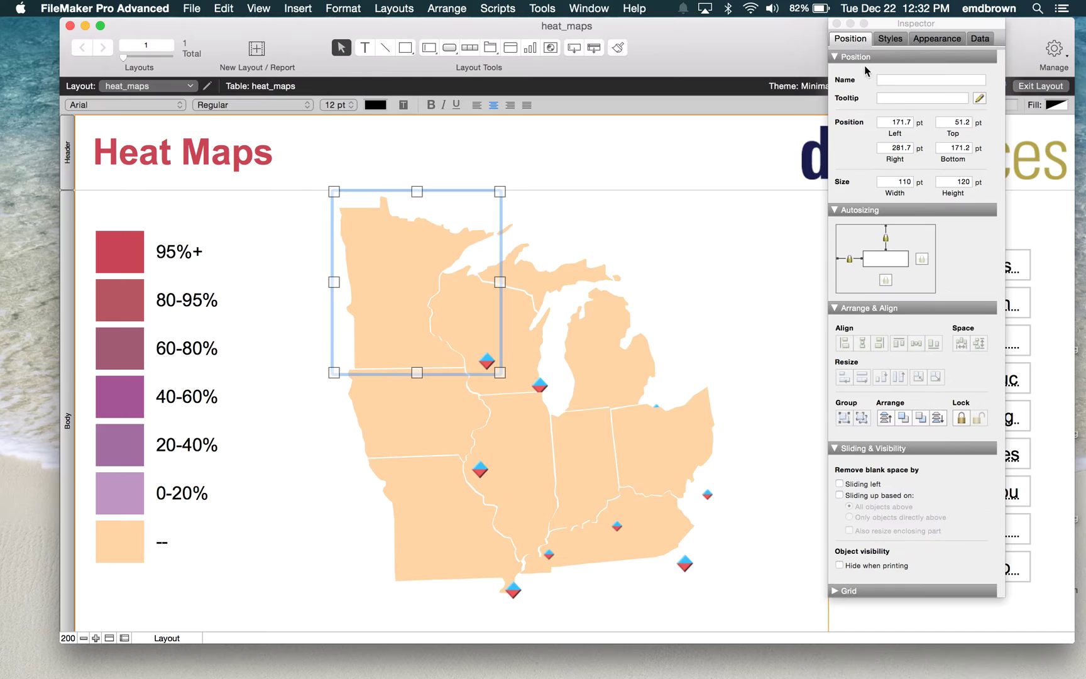
click(904, 123)
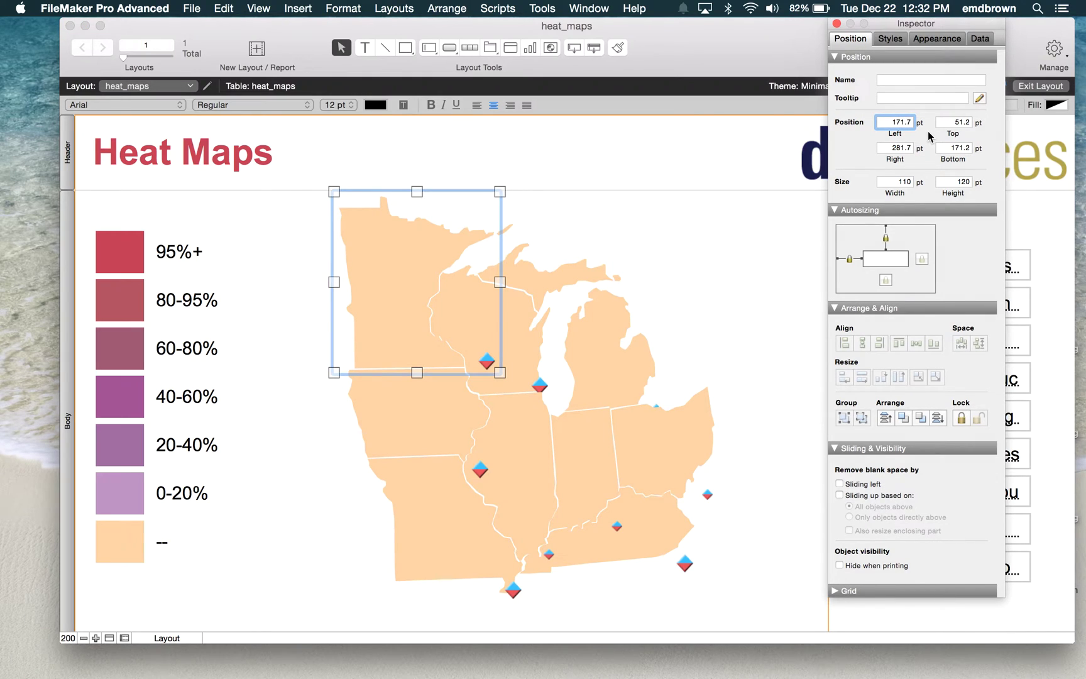
click(533, 321)
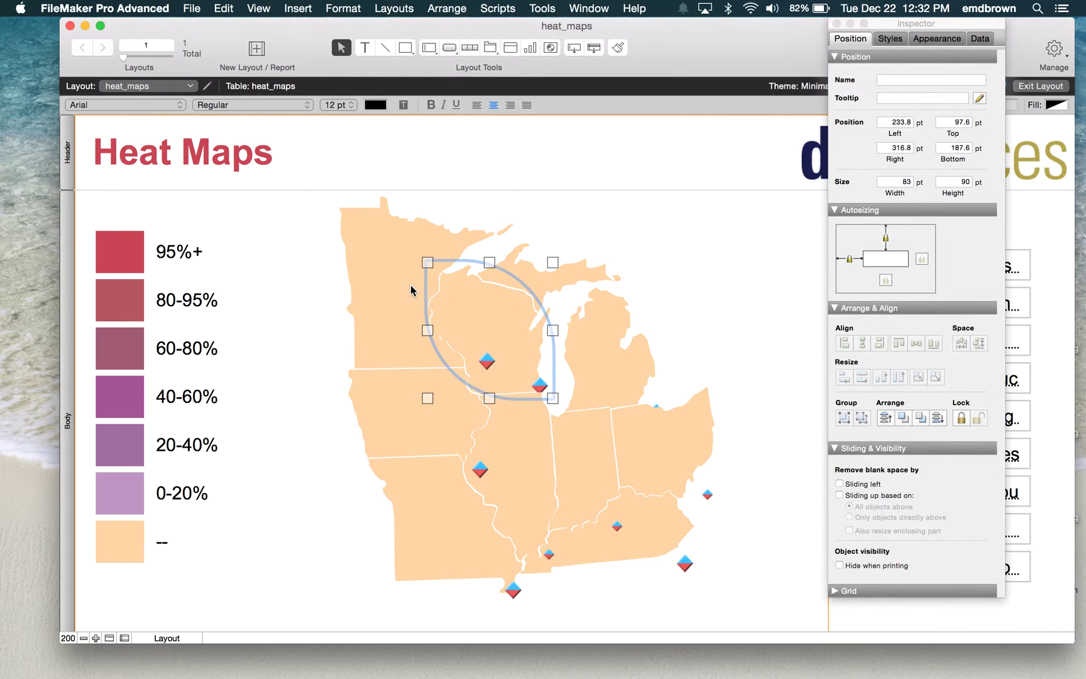
click(388, 268)
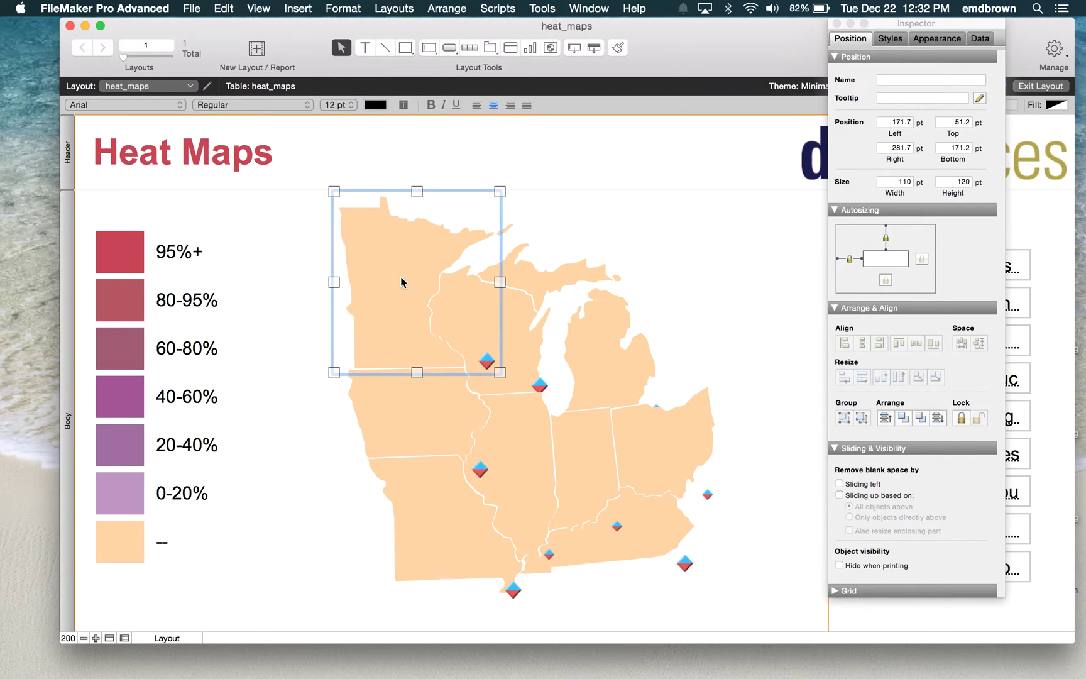
Try a 128 pt icon on the circular lakes button, then revert the layout
double_click(571, 286)
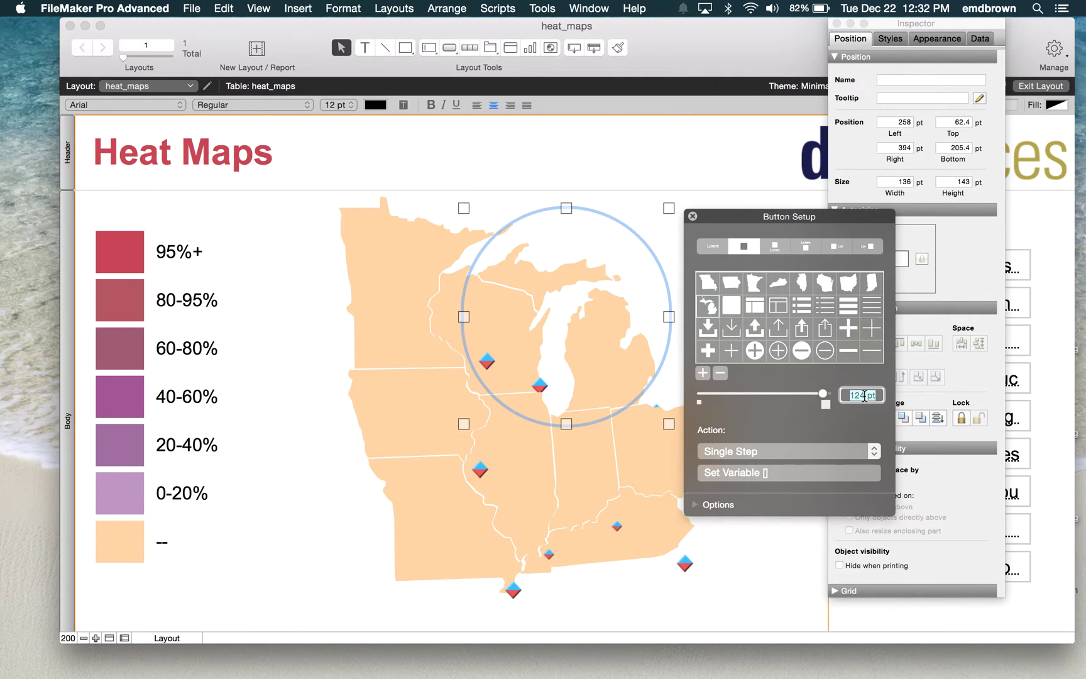
click(862, 395)
key(BackSpace)
text(8)
click(394, 8)
click(408, 192)
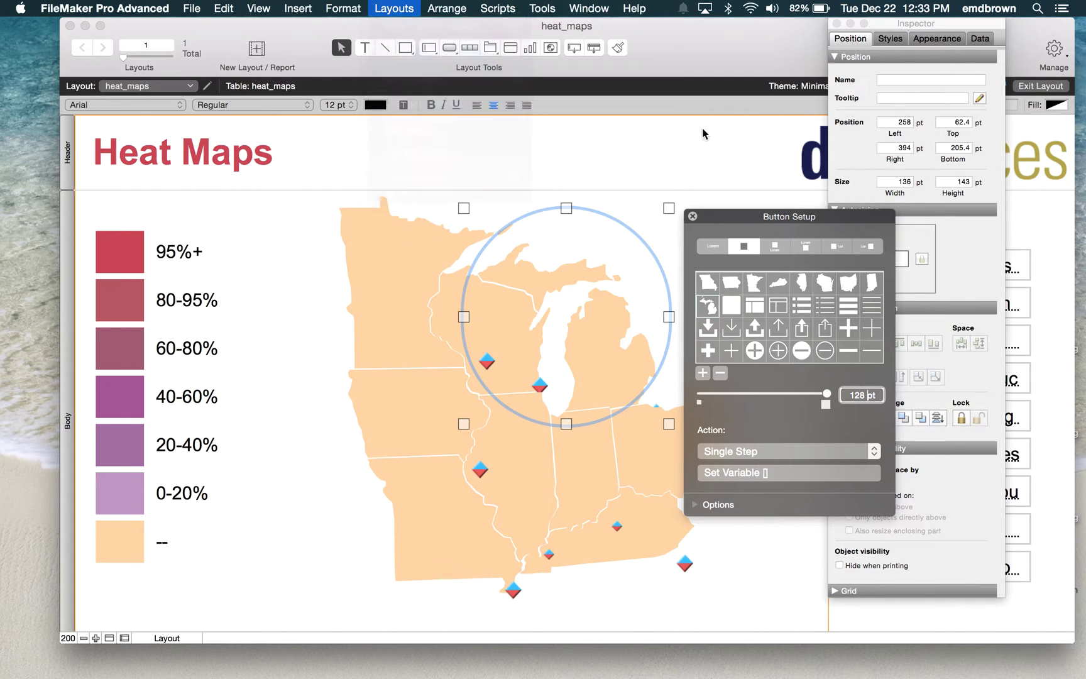
click(654, 247)
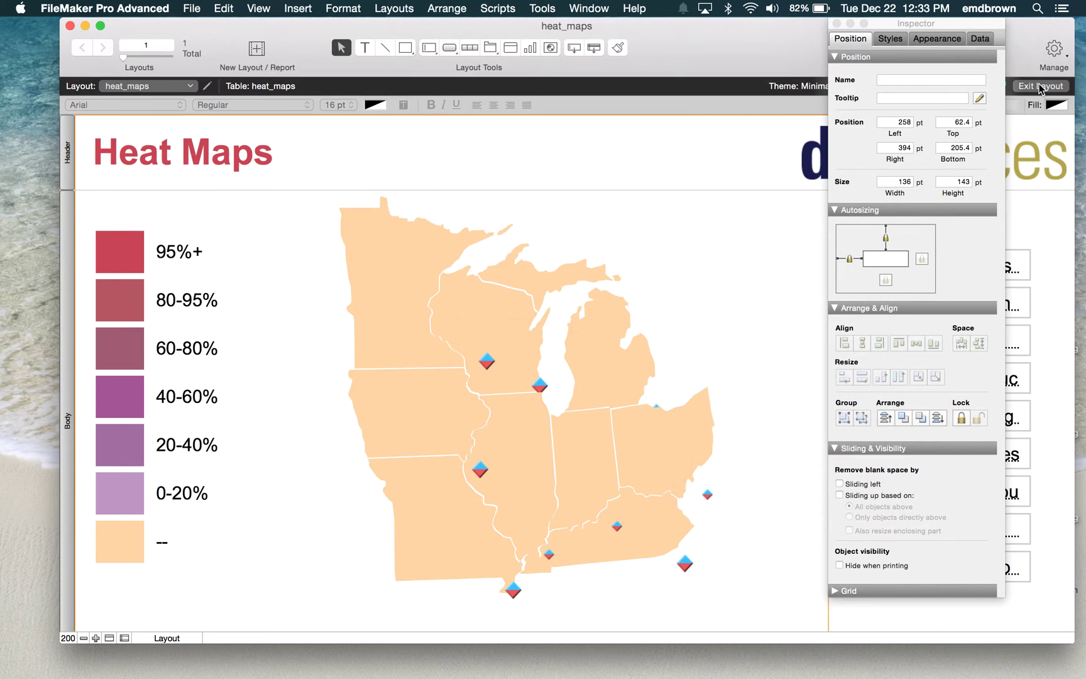
click(1040, 85)
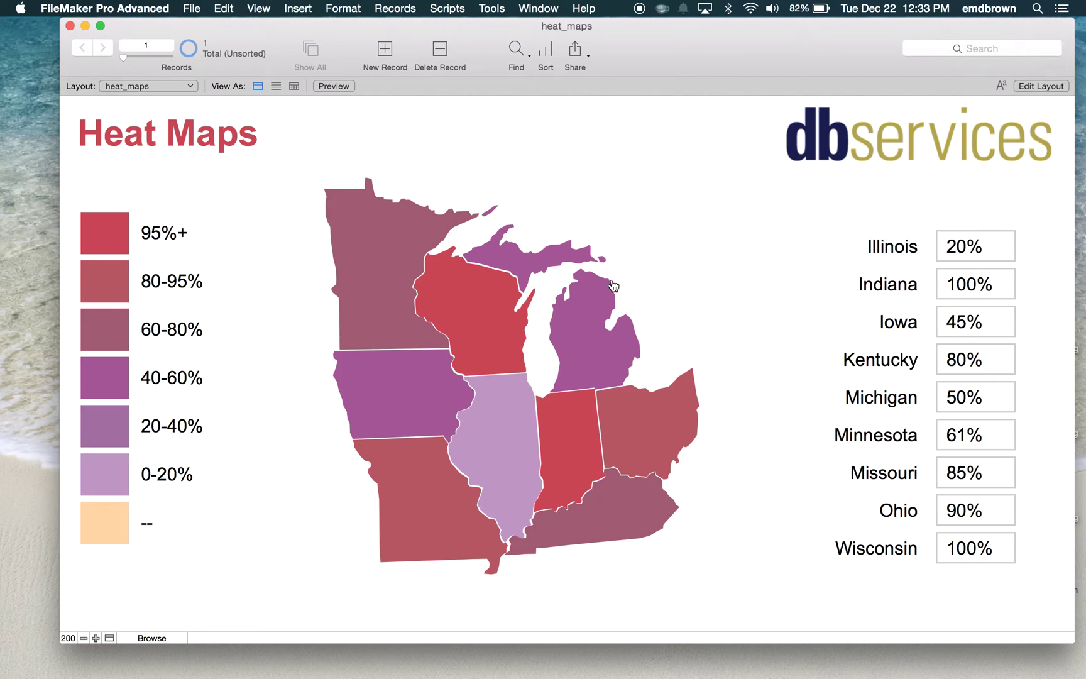
click(1041, 86)
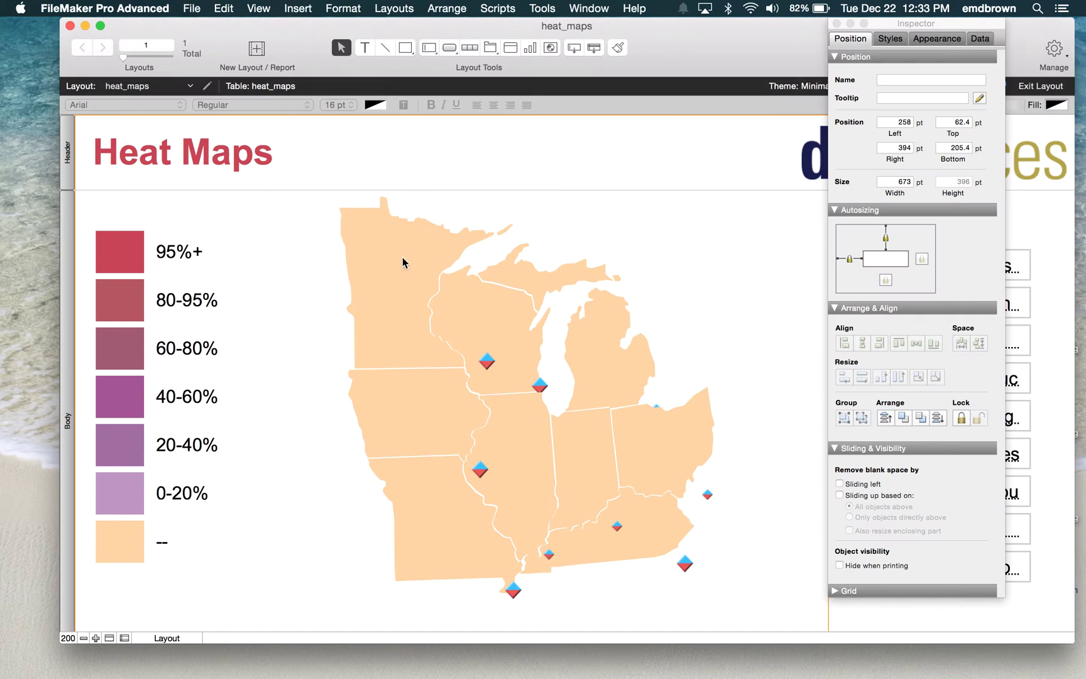
click(396, 257)
shift+click(529, 286)
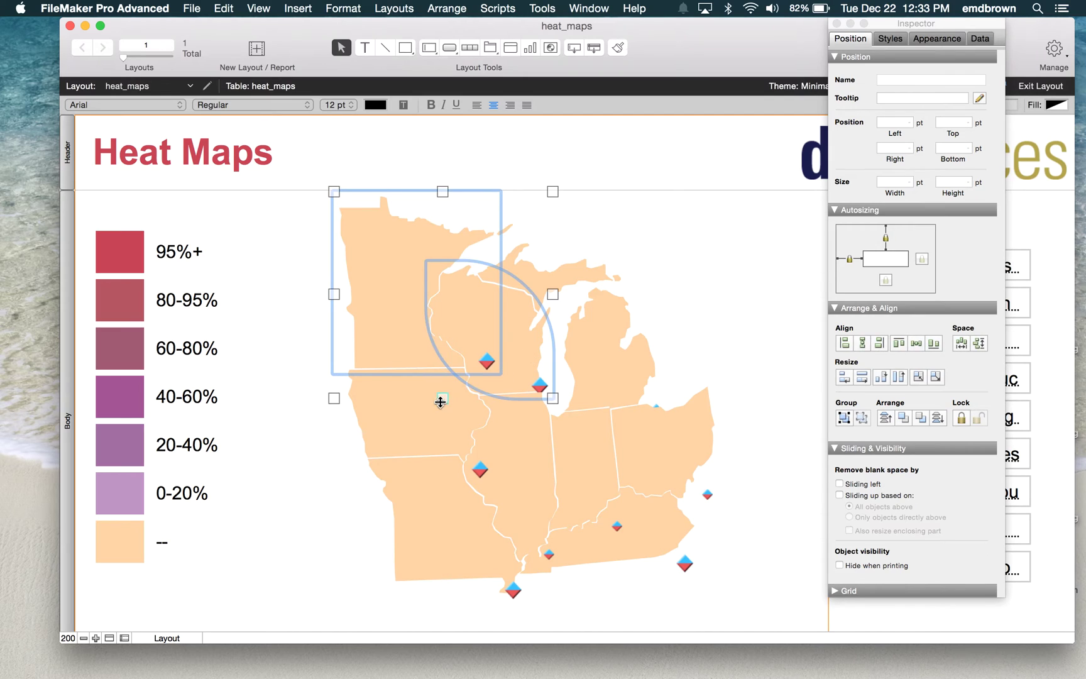
key(super+r)
shift+click(415, 415)
click(937, 38)
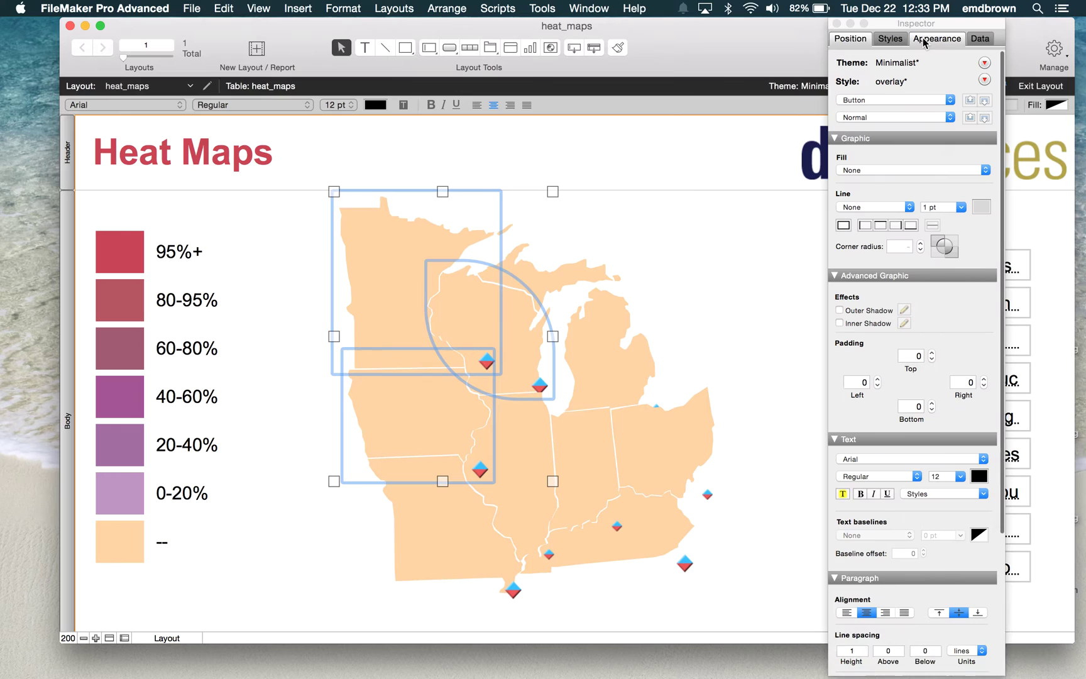
click(896, 118)
click(880, 128)
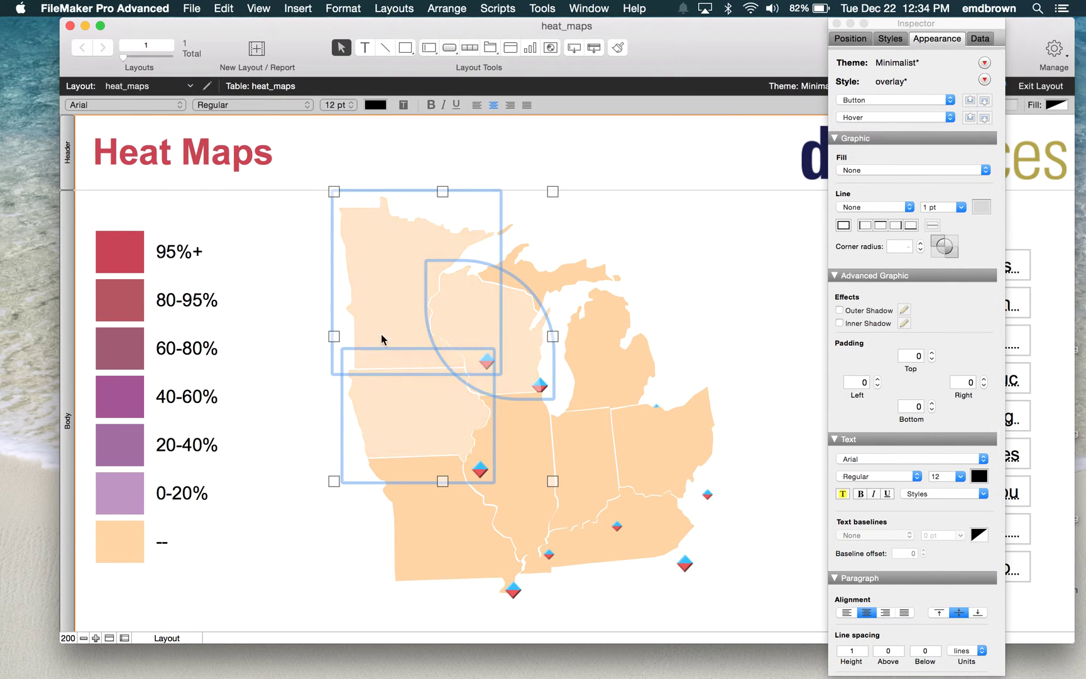
drag(465, 314, 416, 278)
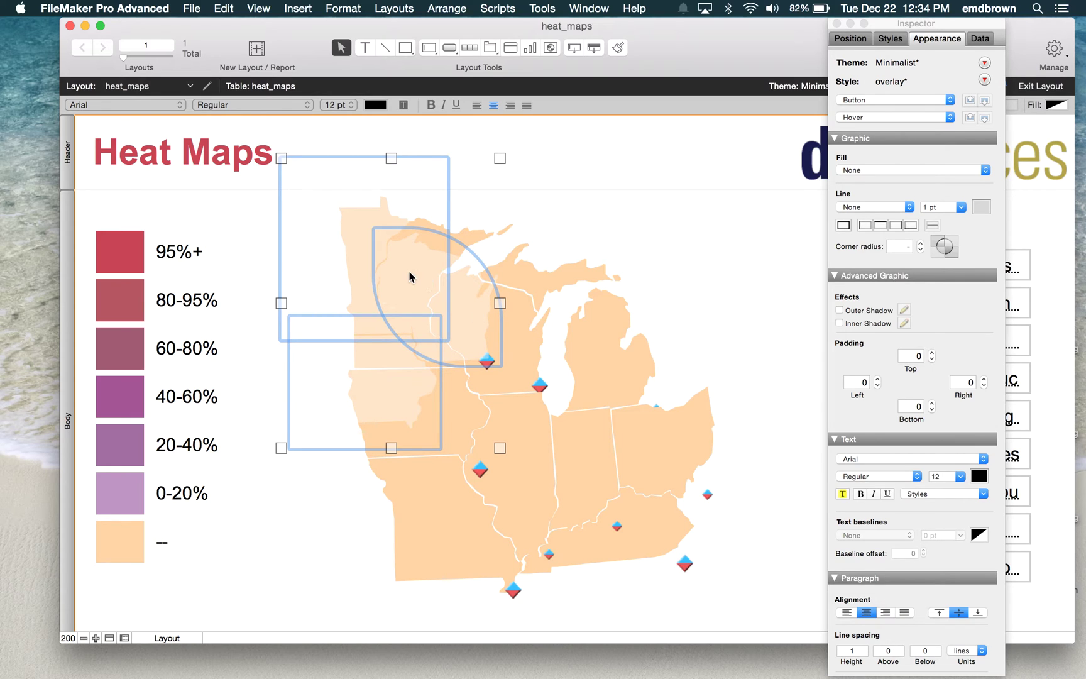
drag(415, 276, 372, 254)
key(super+z)
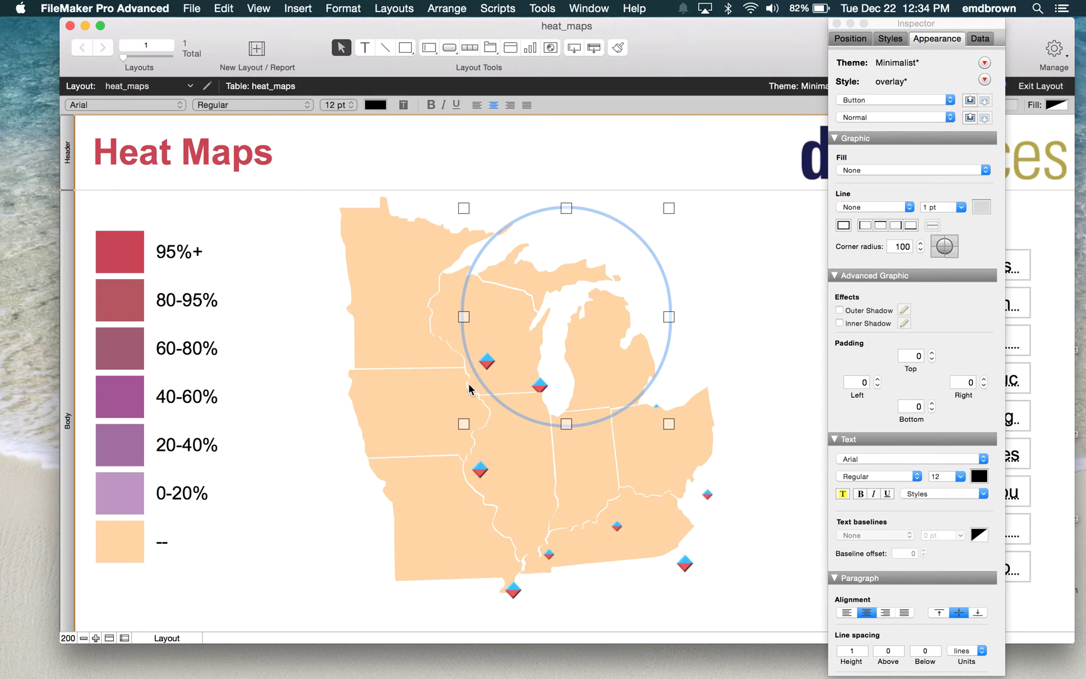
click(472, 390)
click(423, 316)
click(425, 355)
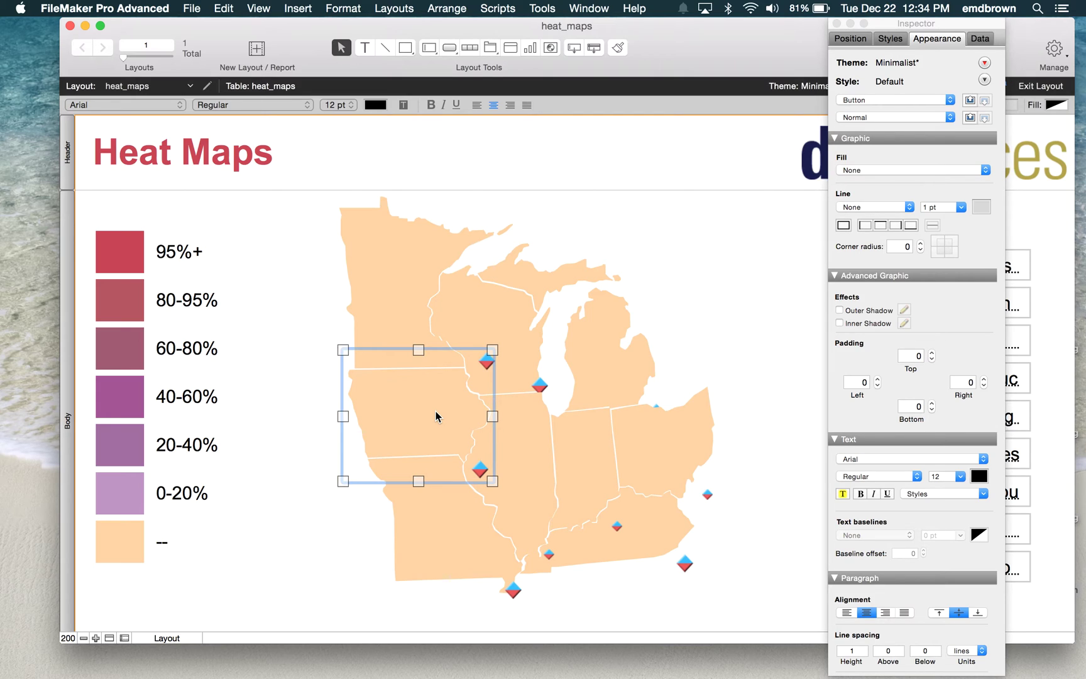
click(404, 312)
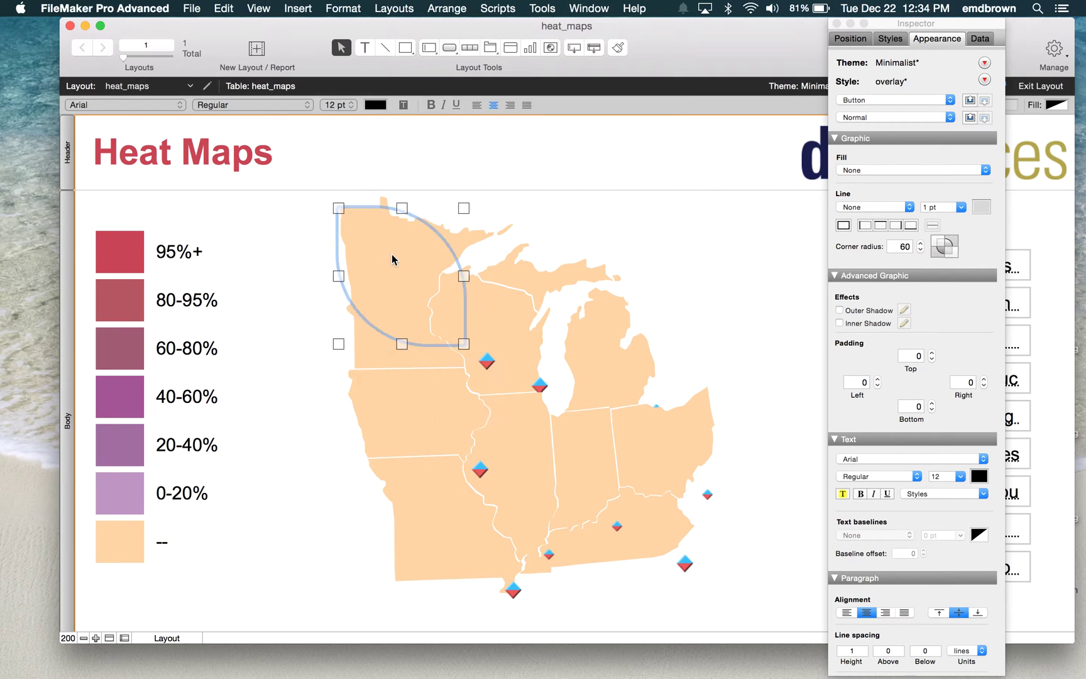
click(883, 118)
click(854, 124)
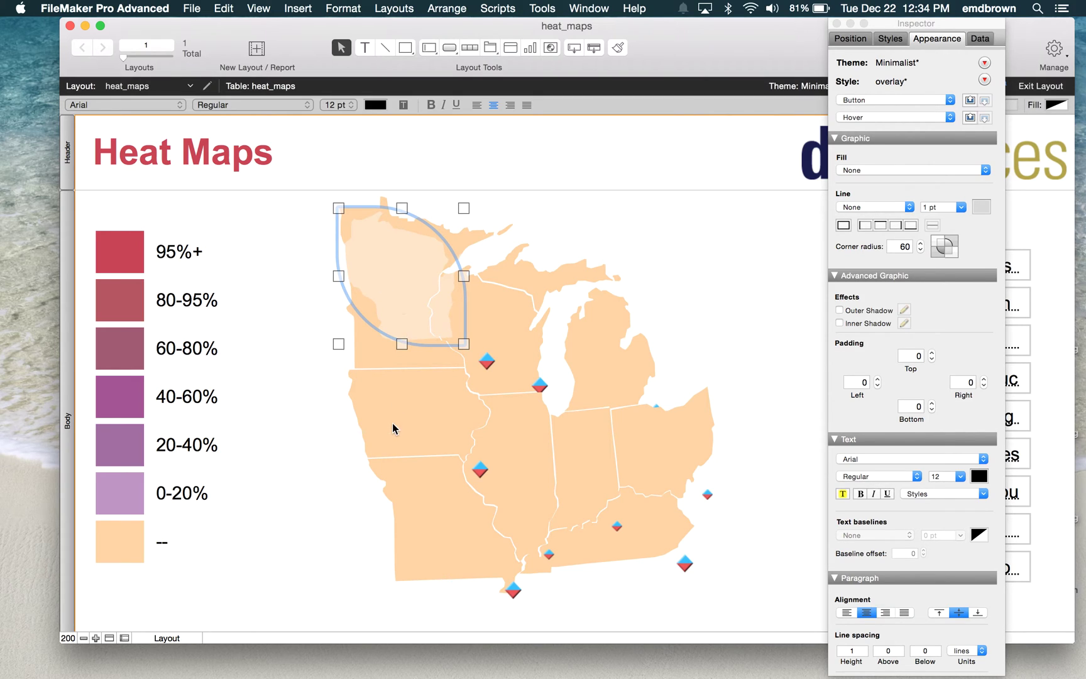
click(442, 406)
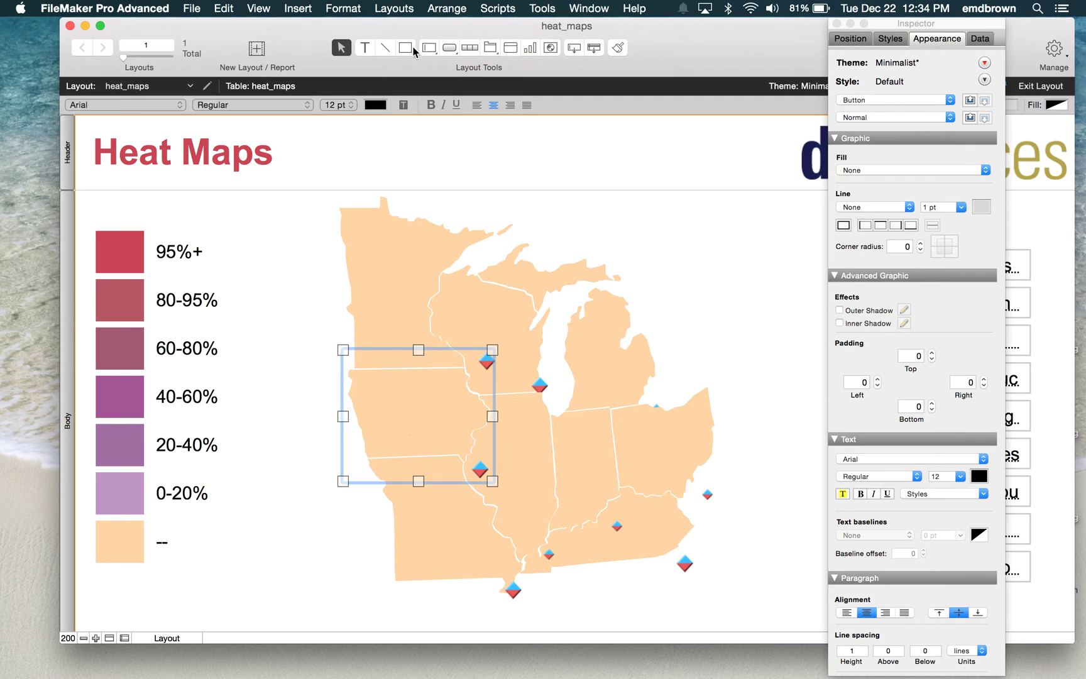
Open Conditional Formatting for the Iowa button from its context menu
right_click(439, 412)
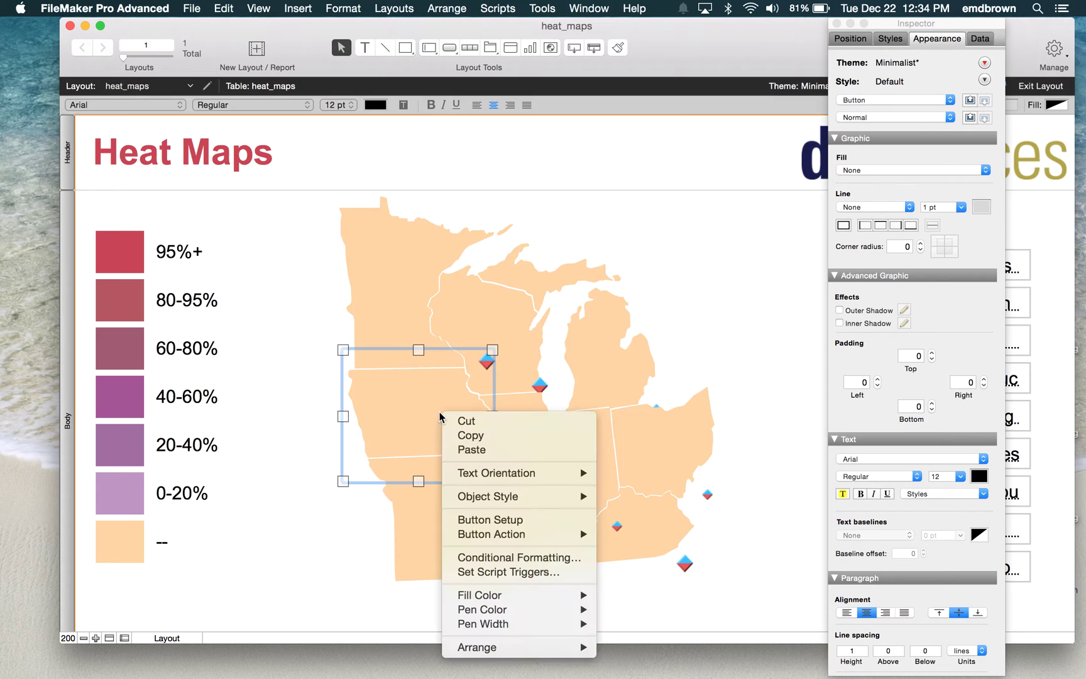
click(416, 412)
right_click(440, 409)
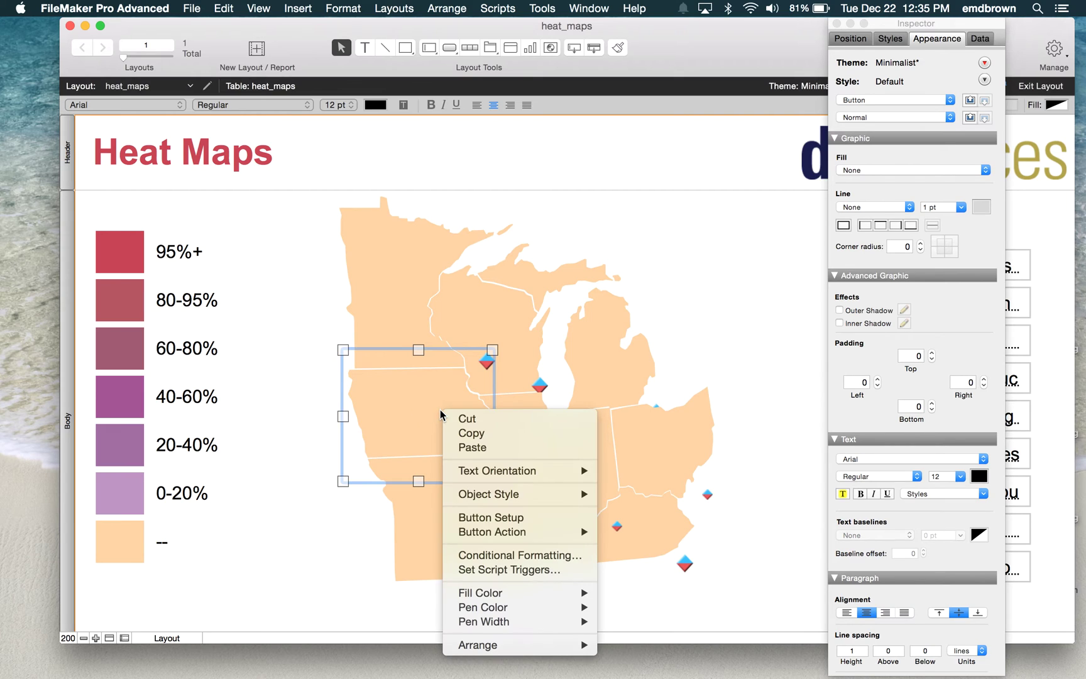
click(515, 555)
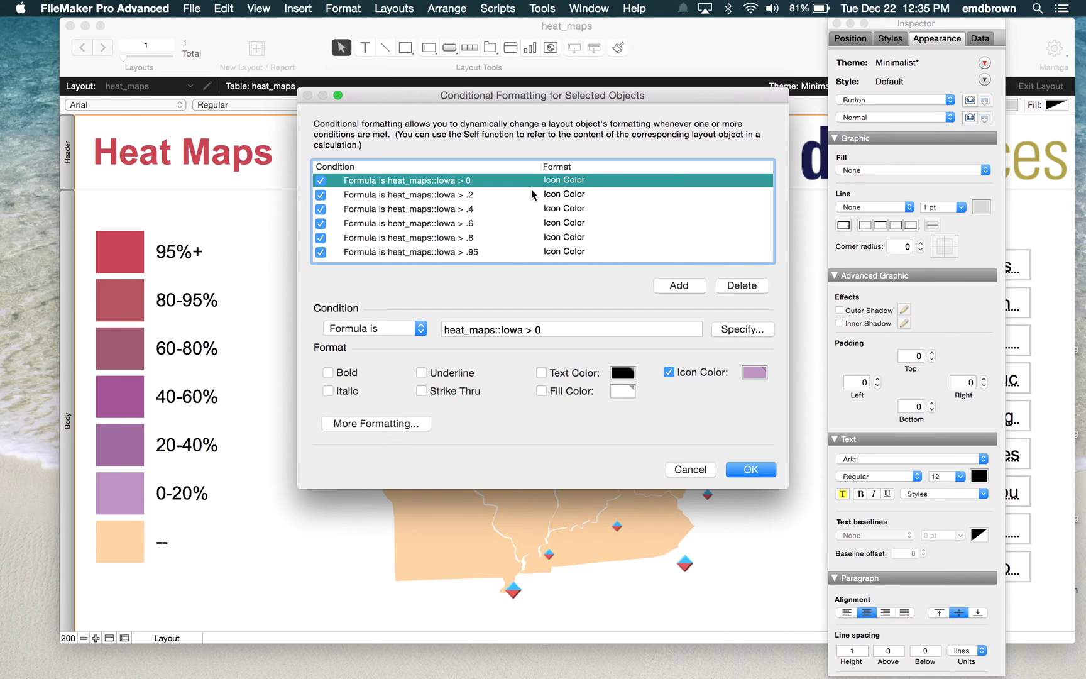
Review the icon colours of the Iowa > .2 and > .4 conditions
key(Down)
key(Down)
key(Up)
key(Up)
key(Down)
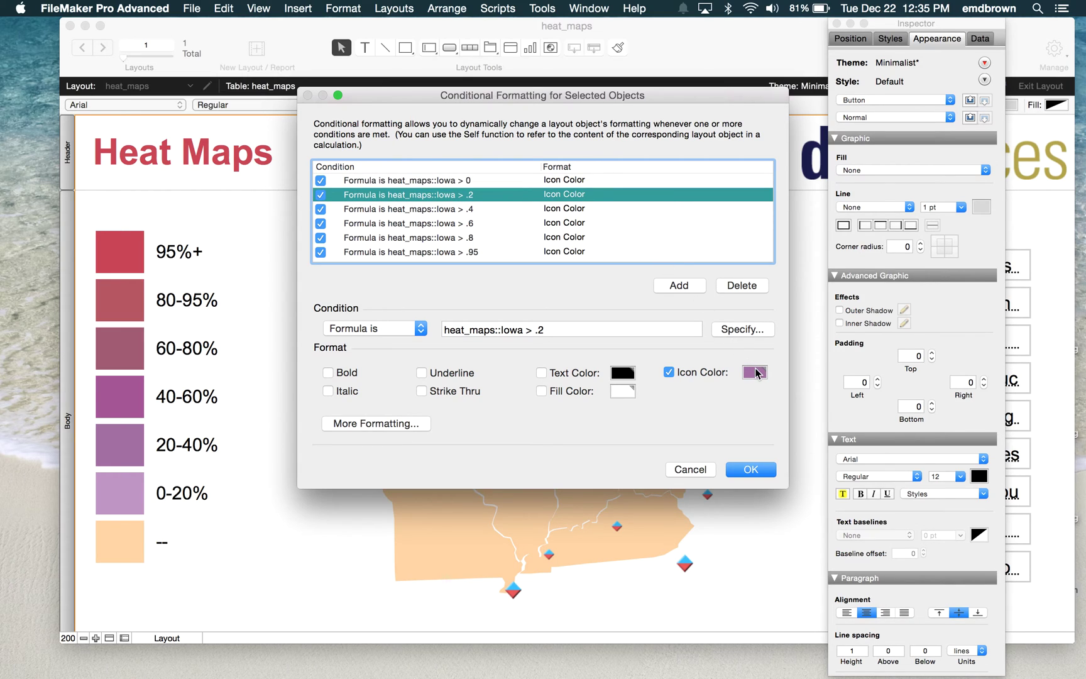
key(Down)
key(Down)
key(Down)
key(Down)
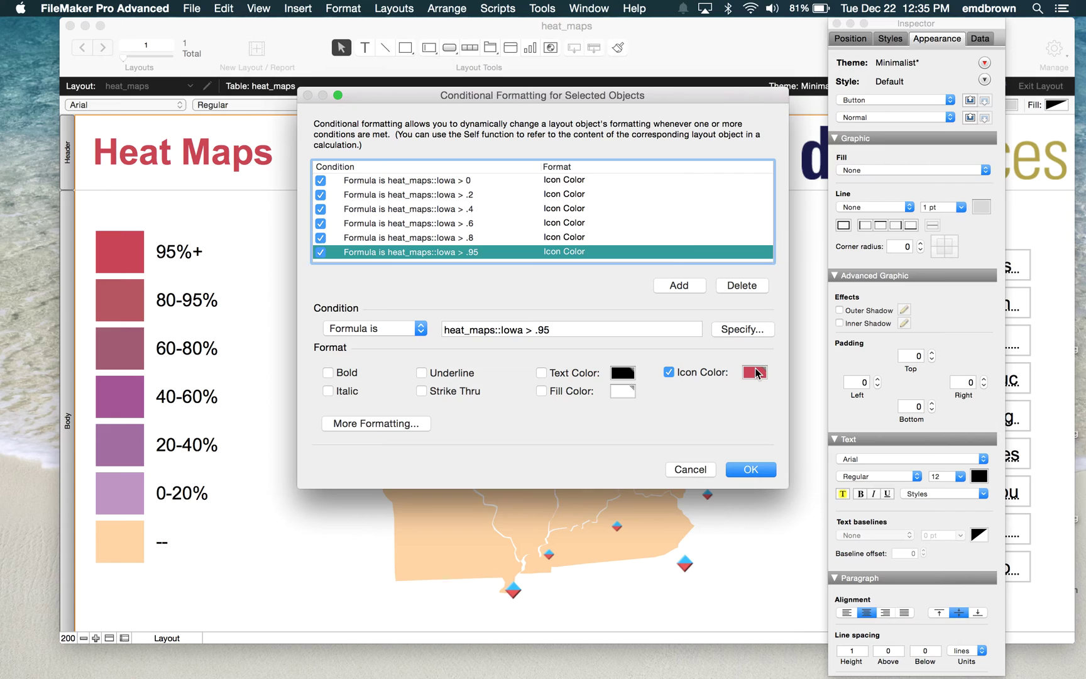
key(Up)
key(Up)
key(Up)
key(Up)
key(Up)
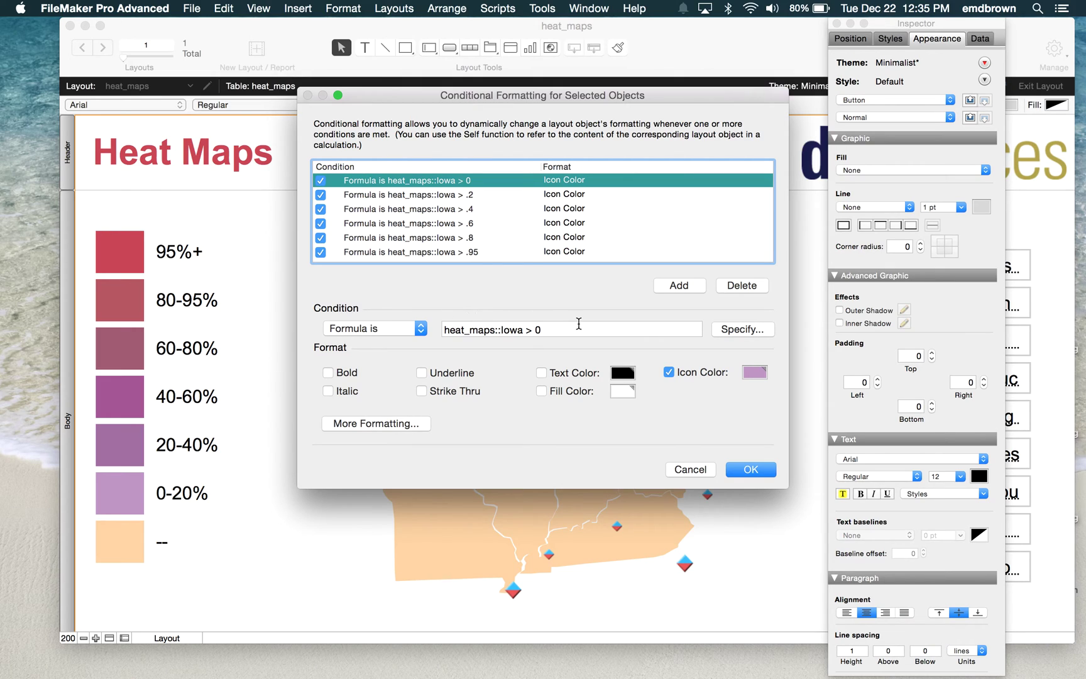
Check the > .6, > .8 and > .95 condition icon colours against the legend
key(Down)
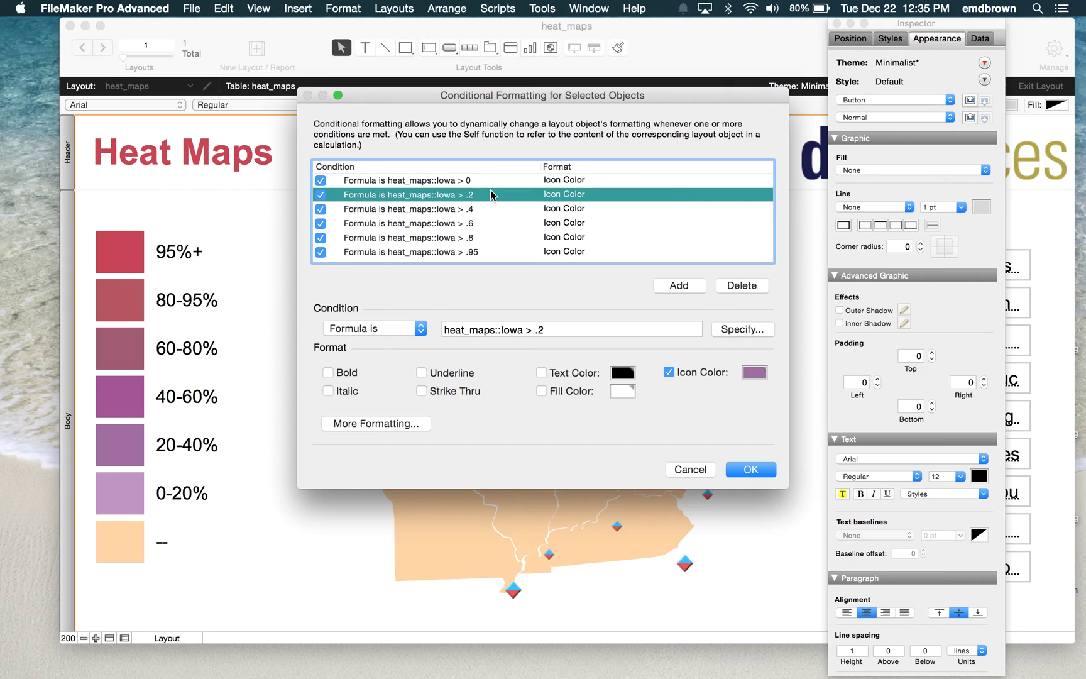
key(Up)
key(Down)
key(Down)
key(Down)
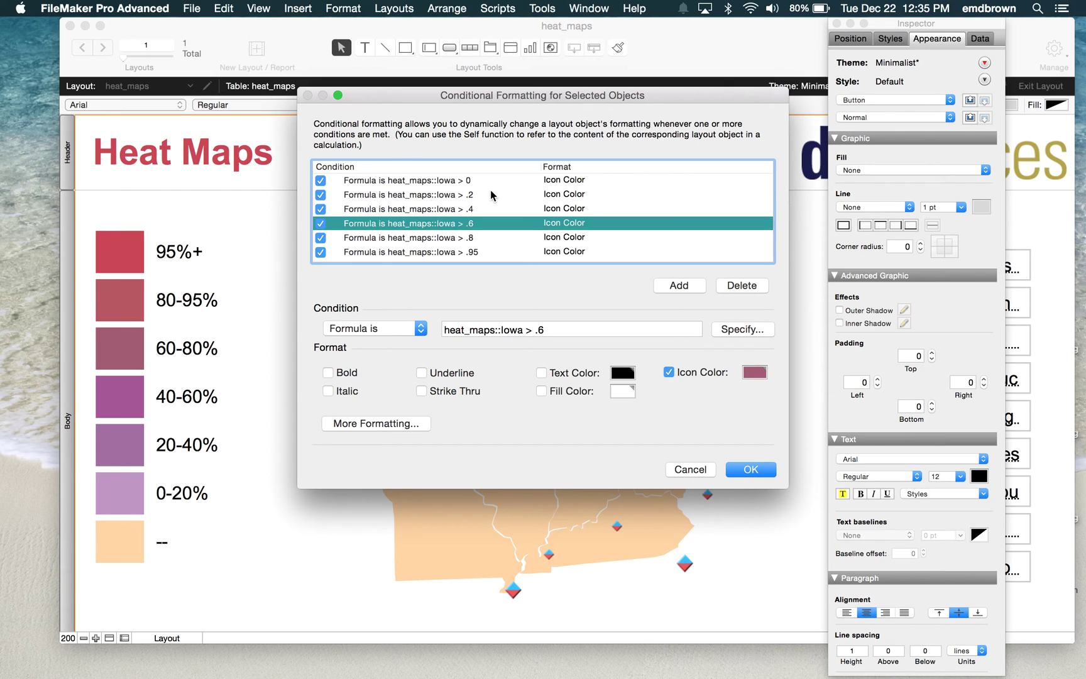
click(490, 195)
key(Down)
key(Down)
key(Down)
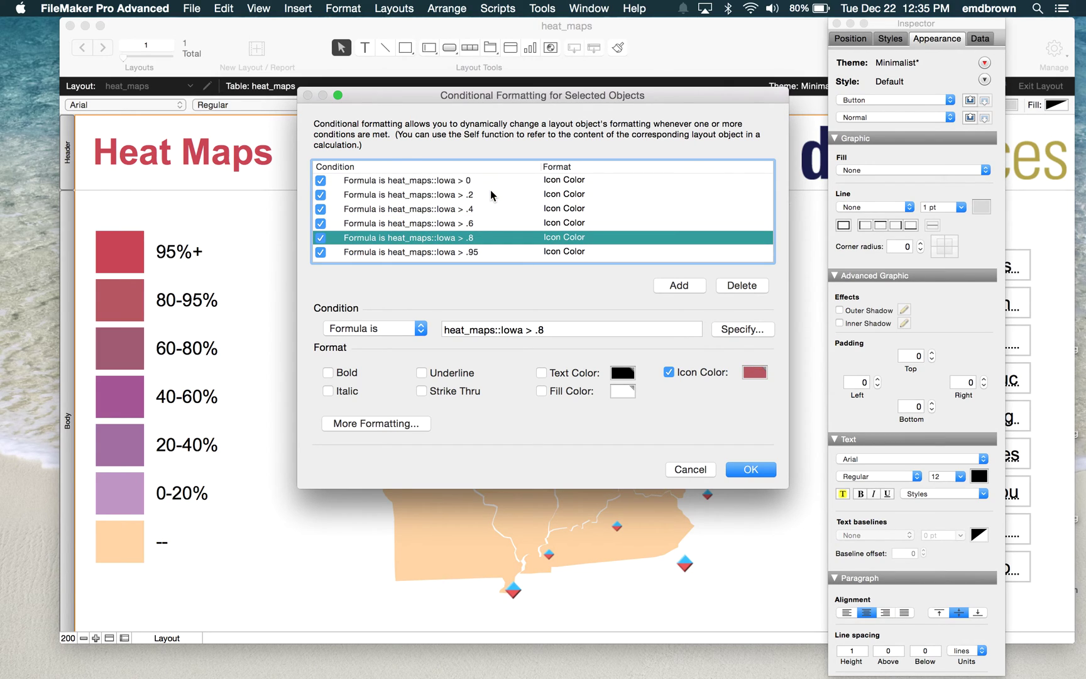
key(Up)
key(Up)
key(Up)
key(Up)
key(Down)
key(Down)
key(Down)
key(Down)
key(Down)
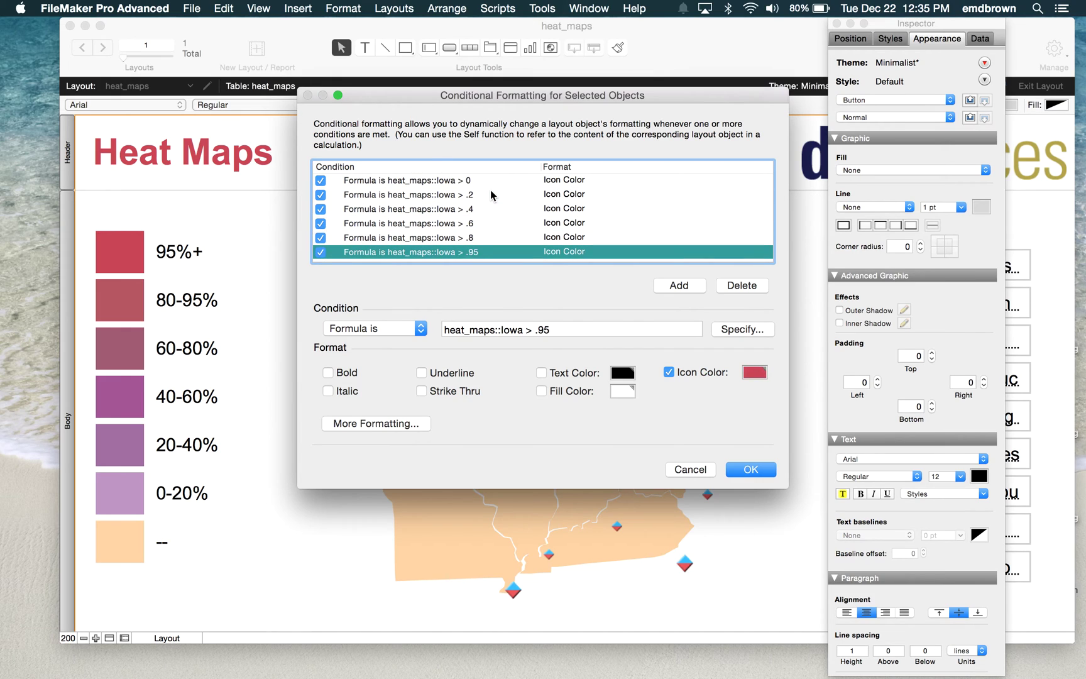
key(Up)
key(Up)
key(Up)
key(Up)
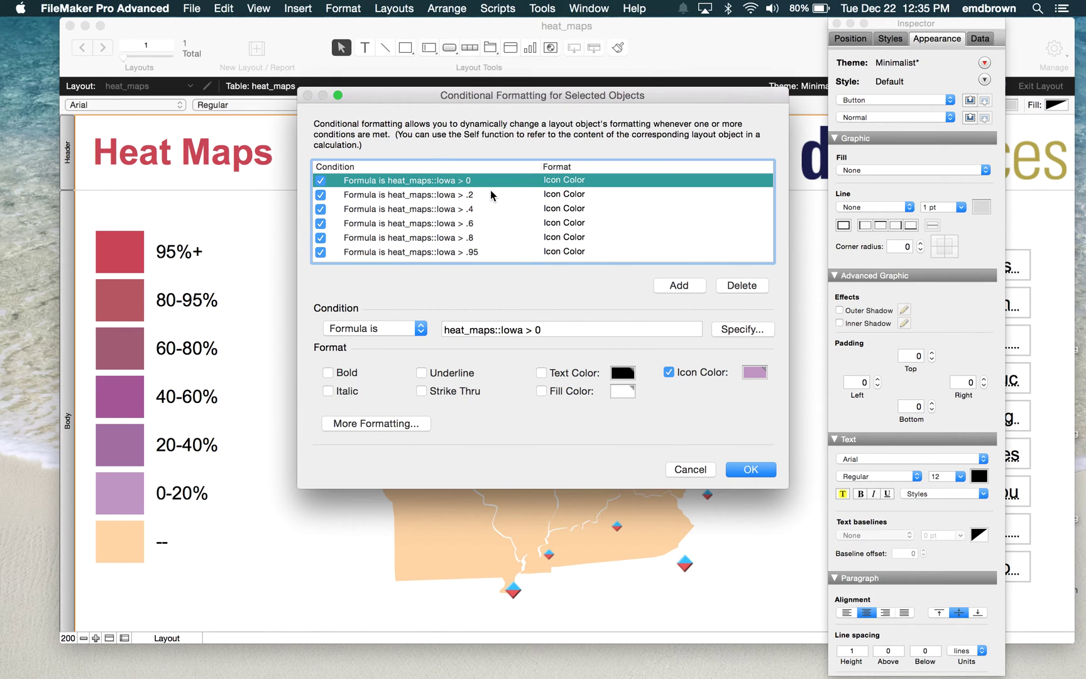
click(491, 194)
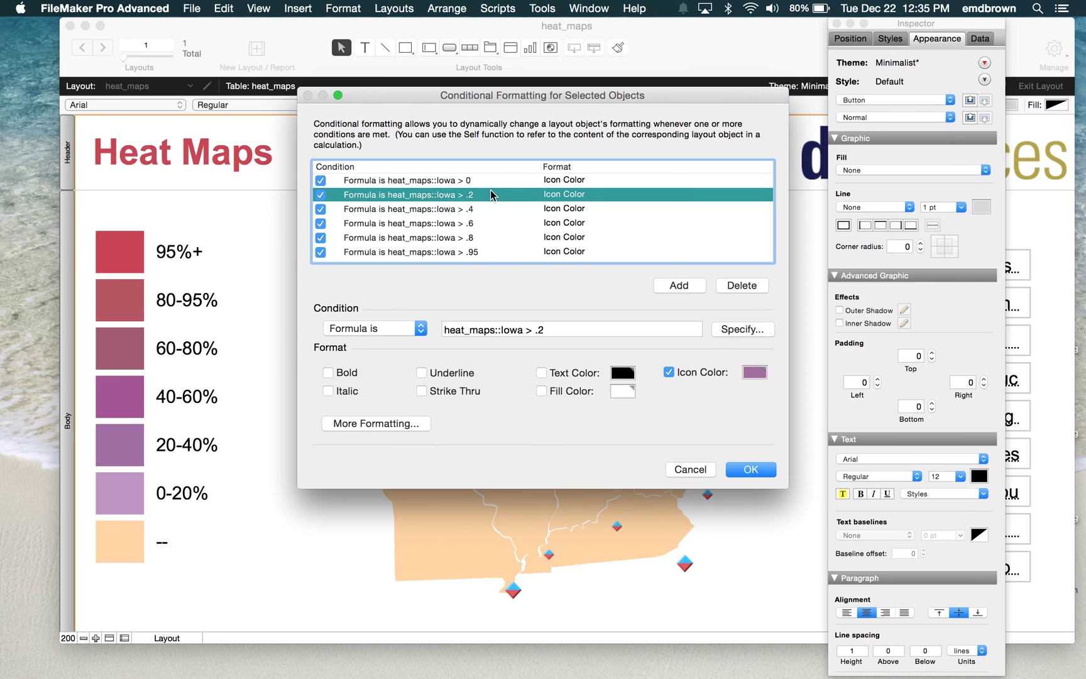
key(Down)
key(Down)
key(Down)
key(Down)
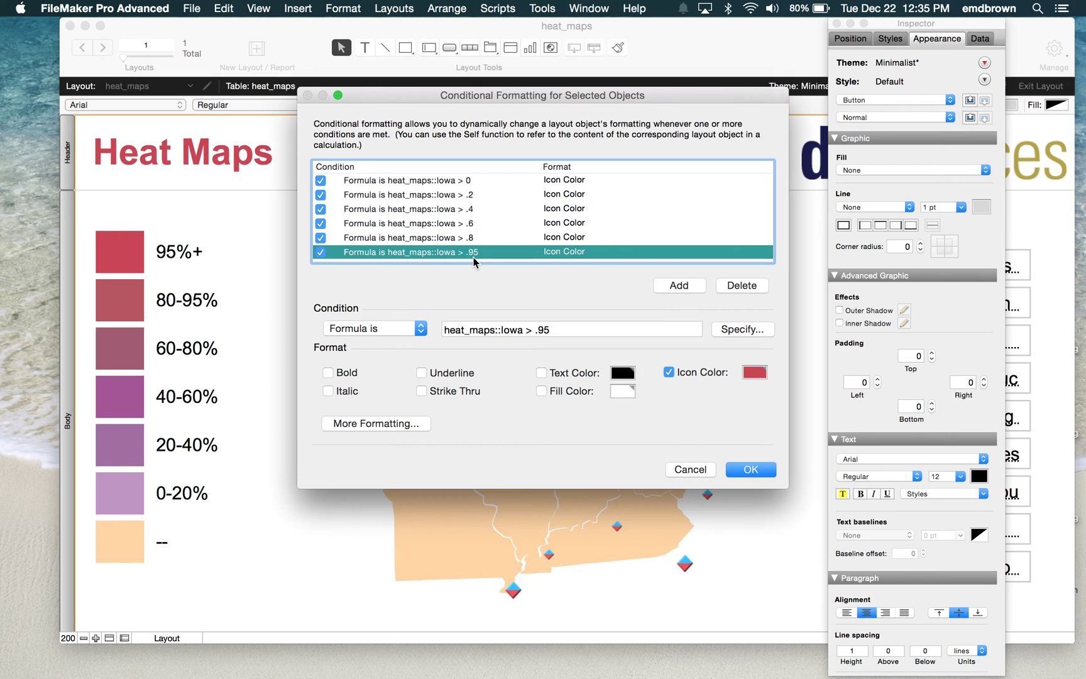
Change the first rule to heat_maps::Iowa > 0 and heat_maps::Iowa < 20, then confirm
click(476, 181)
drag(535, 330, 523, 329)
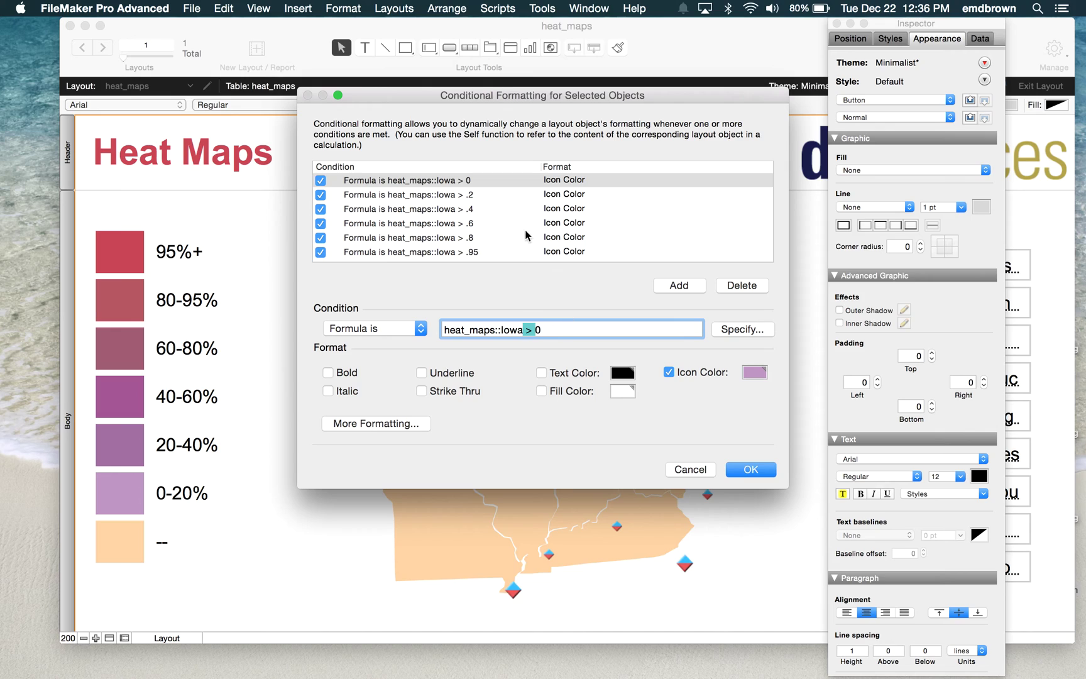
key(Right)
key(Right)
text(<)
key(BackSpace)
text(and )
text(heat_maps::I)
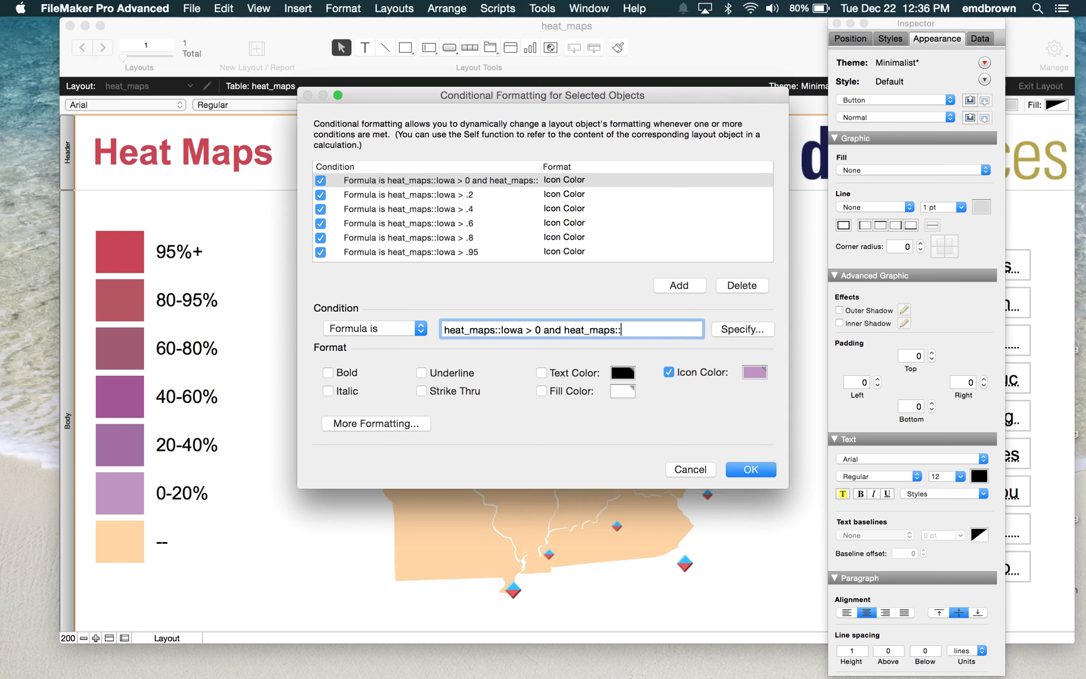
text(owa )
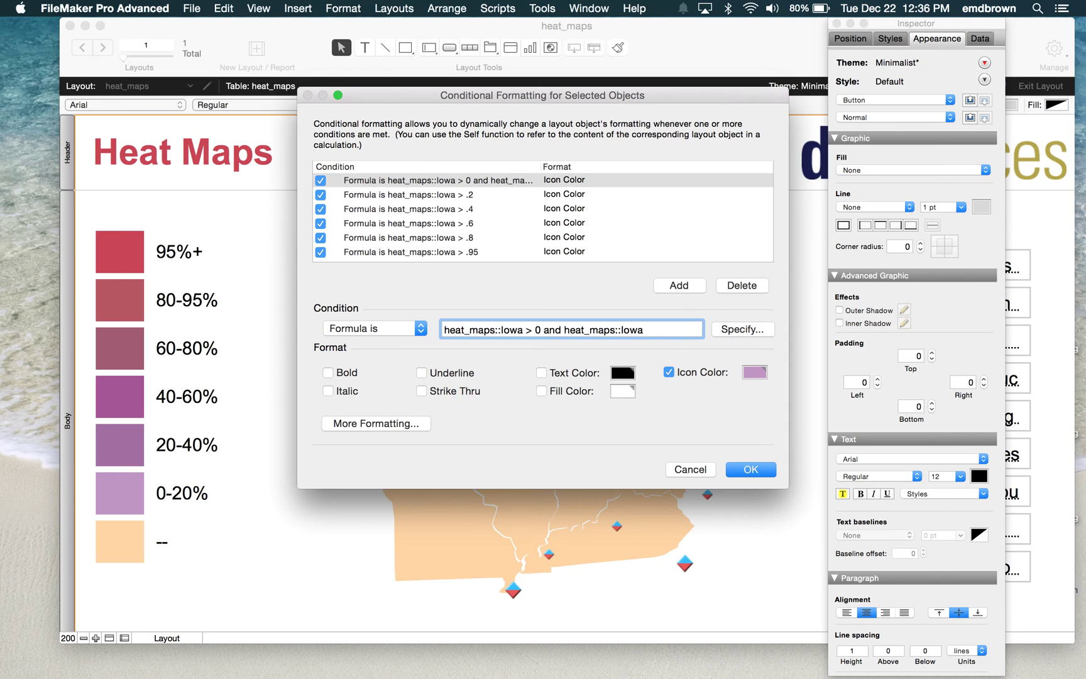
text(>)
key(BackSpace)
key(BackSpace)
key(BackSpace)
text(<)
text( 20)
click(690, 469)
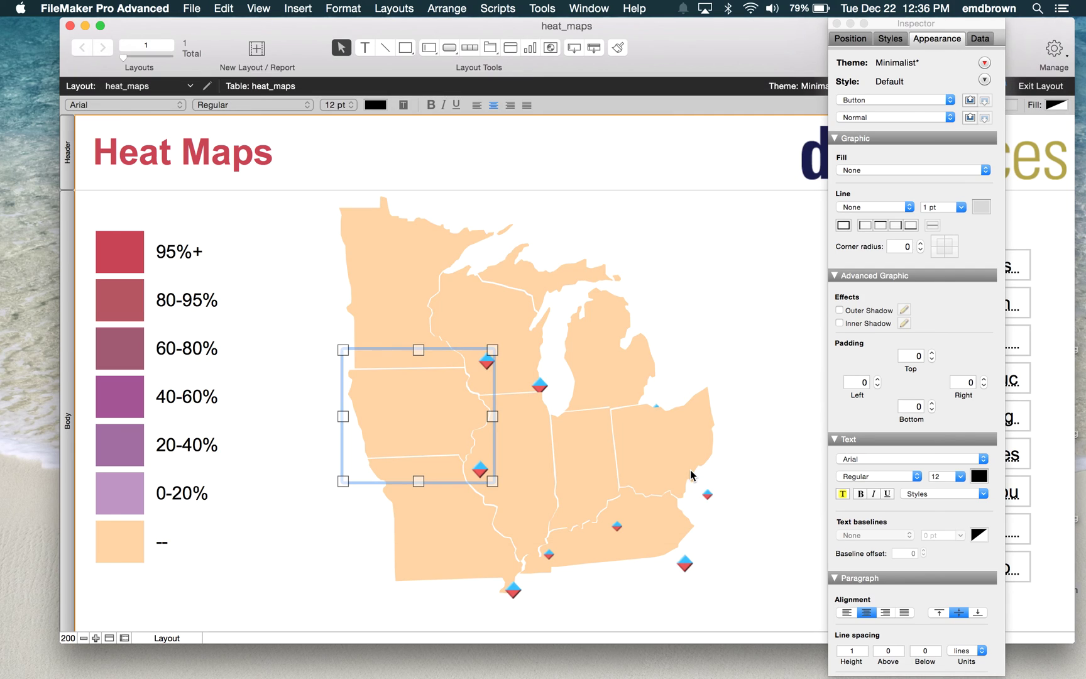
Revert the heat_maps layout, confirming Yes, then exit to Browse mode
click(403, 12)
click(416, 199)
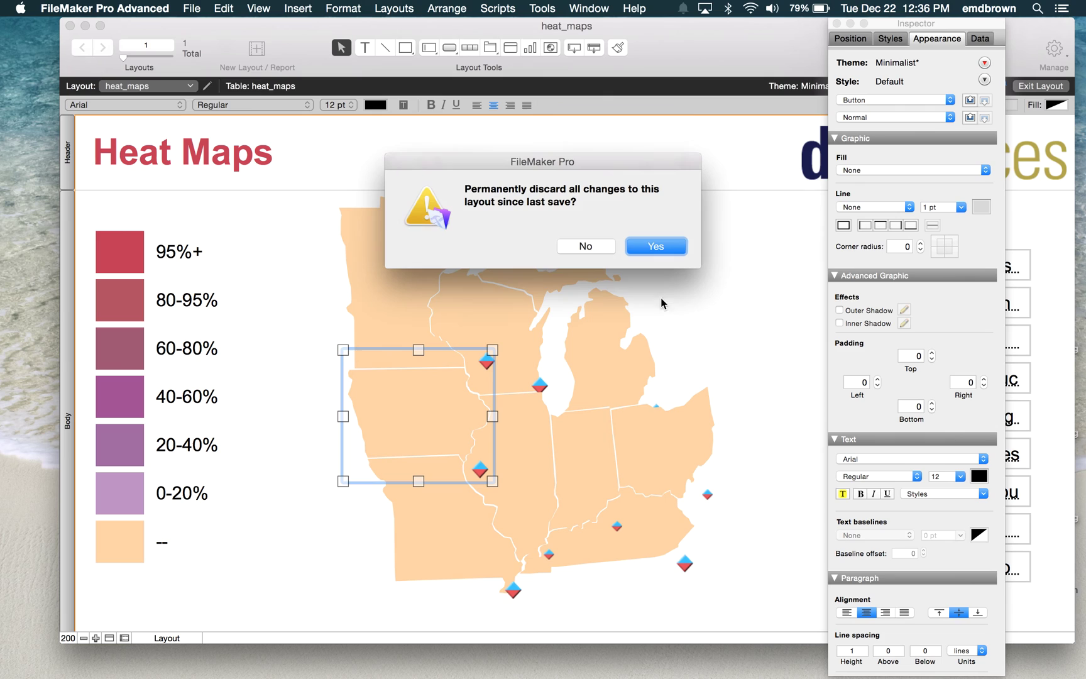
click(656, 247)
click(1041, 85)
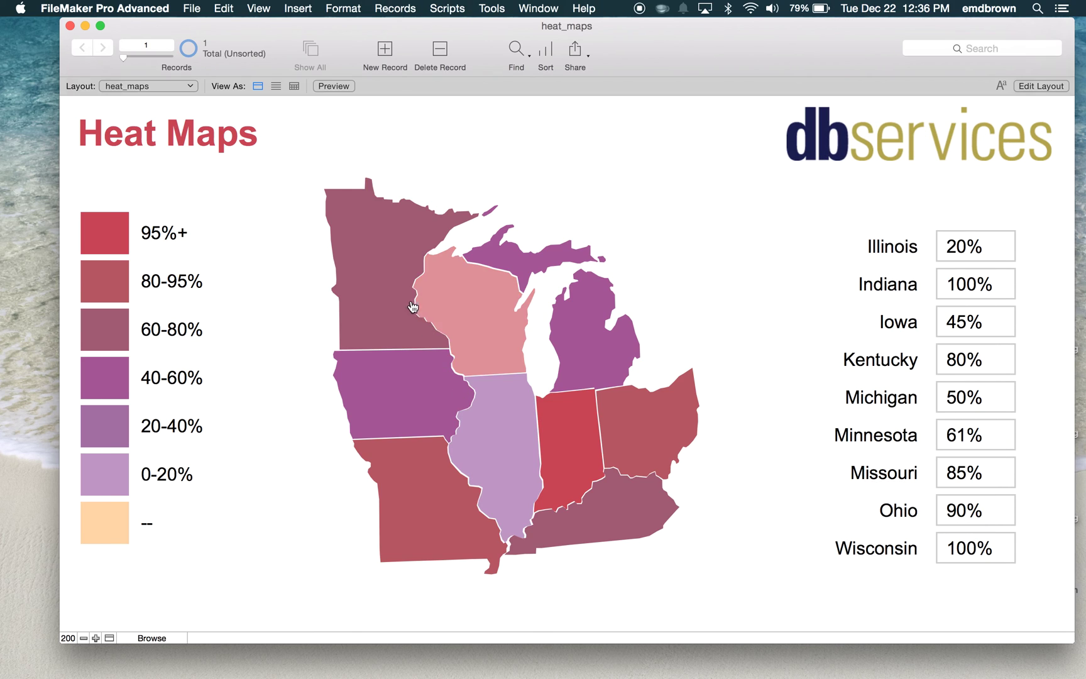